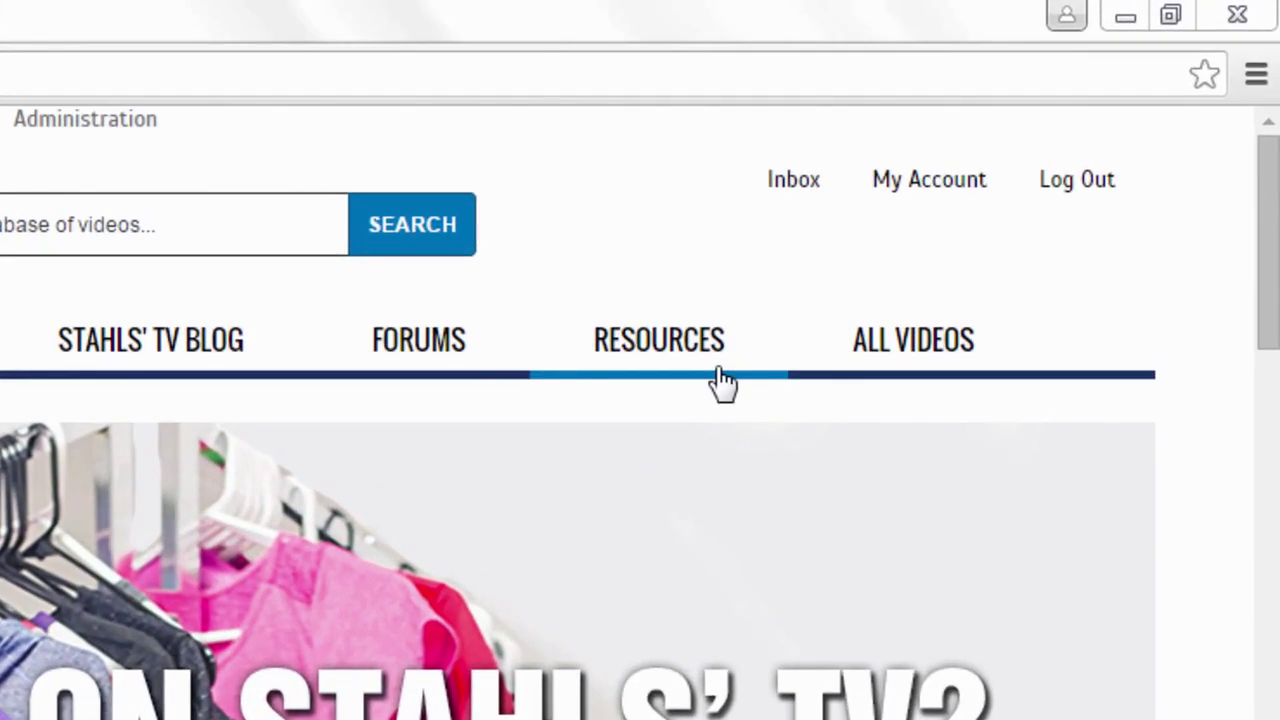
- Get the Ultimate CAD-CUT Cost Calculator from Stahls' TV resources and open the downloaded file
{"action": "left_click", "coordinate": [724, 381]}
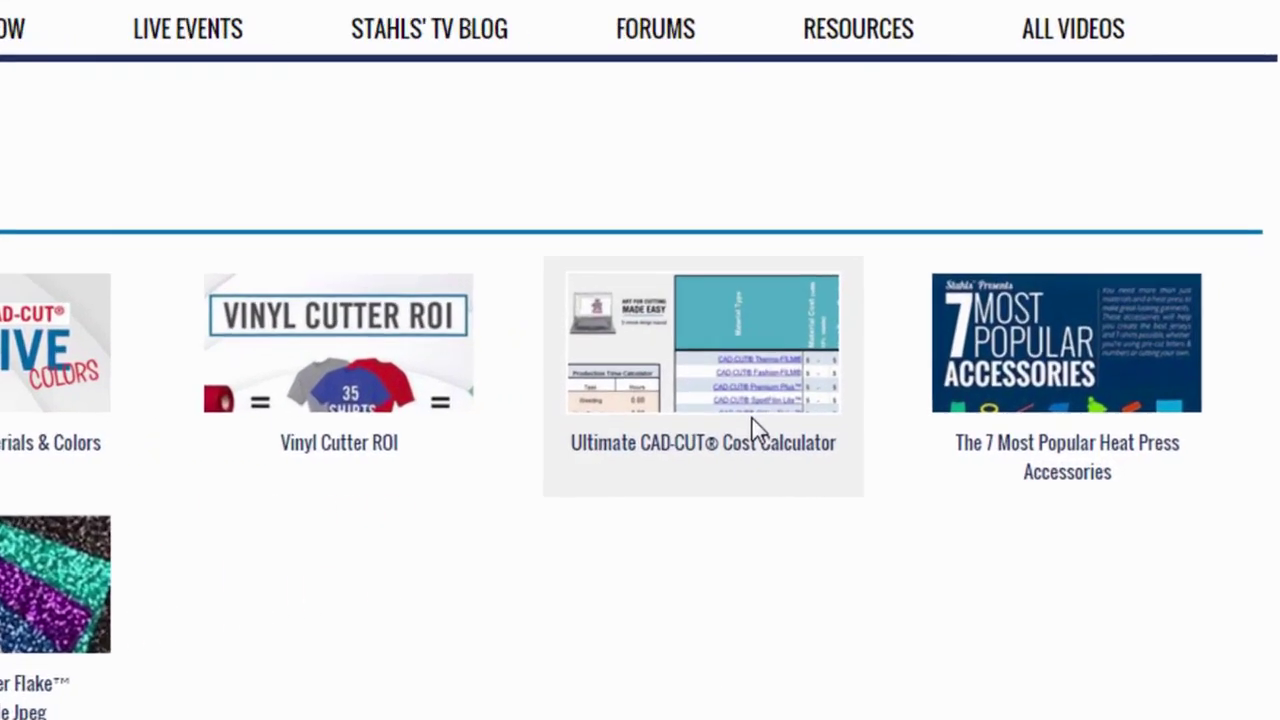
{"action": "left_click", "coordinate": [707, 378]}
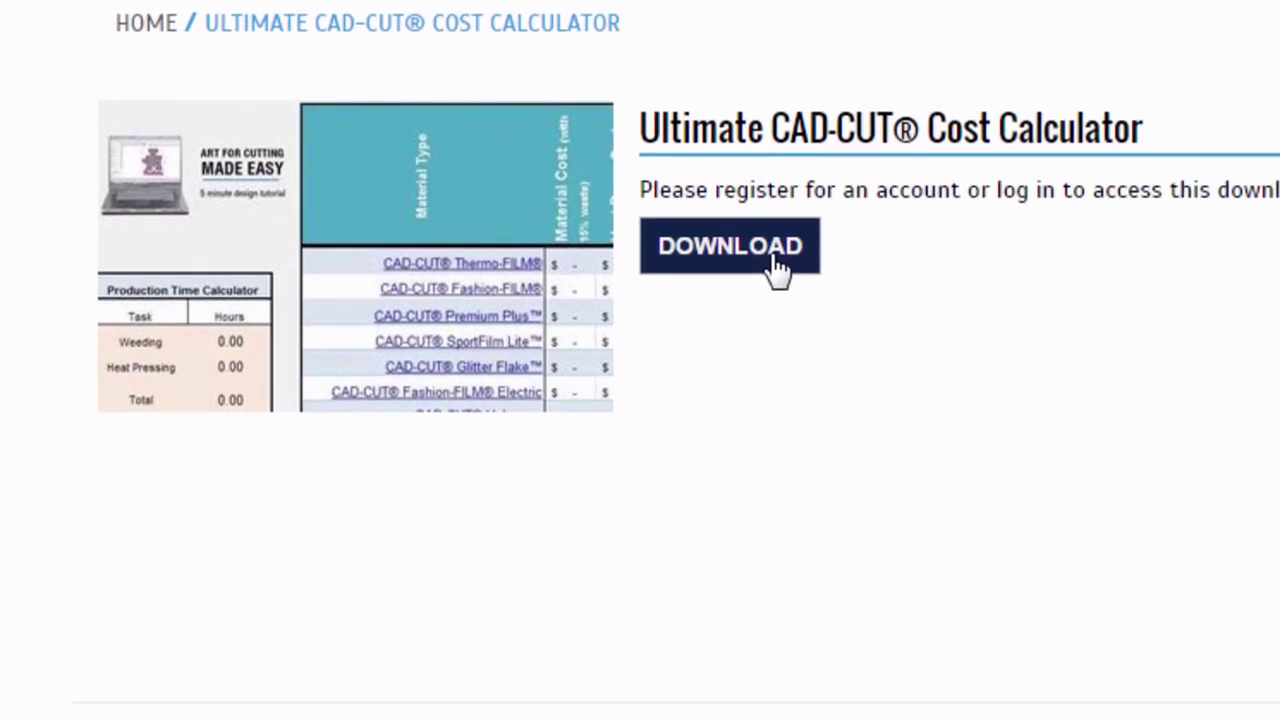
{"action": "left_click", "coordinate": [774, 370]}
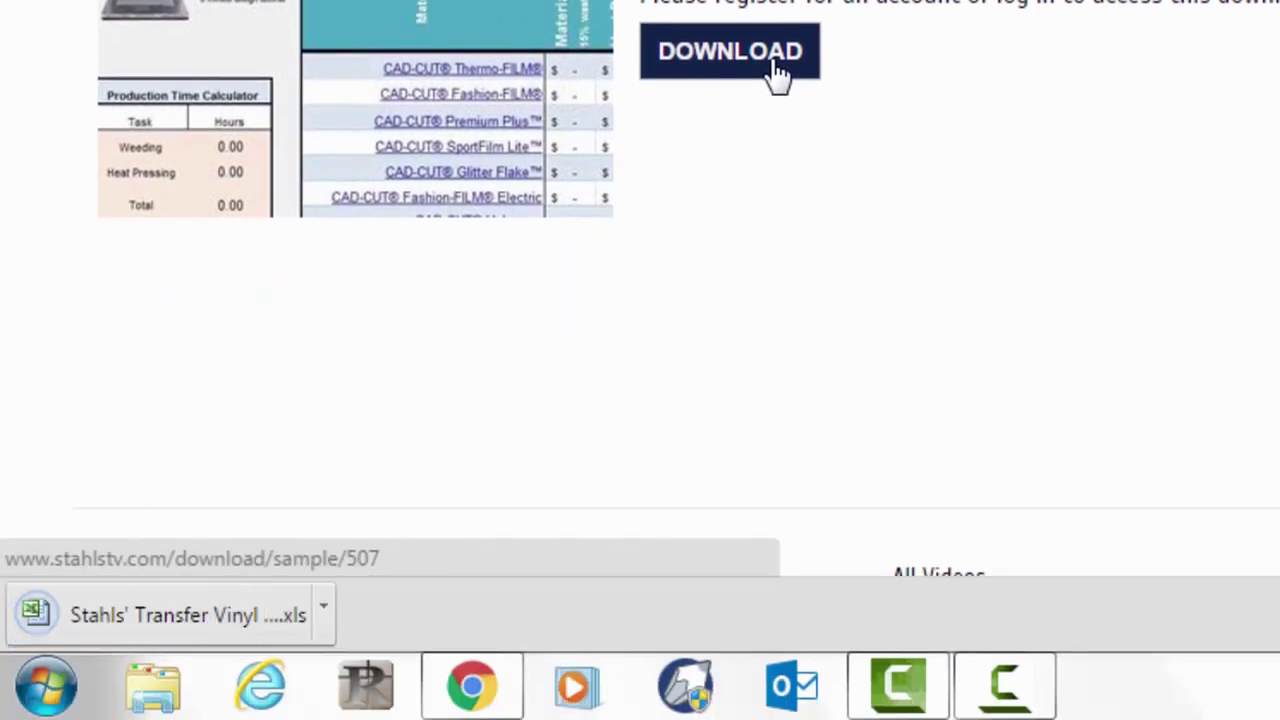
{"action": "left_click", "coordinate": [188, 618]}
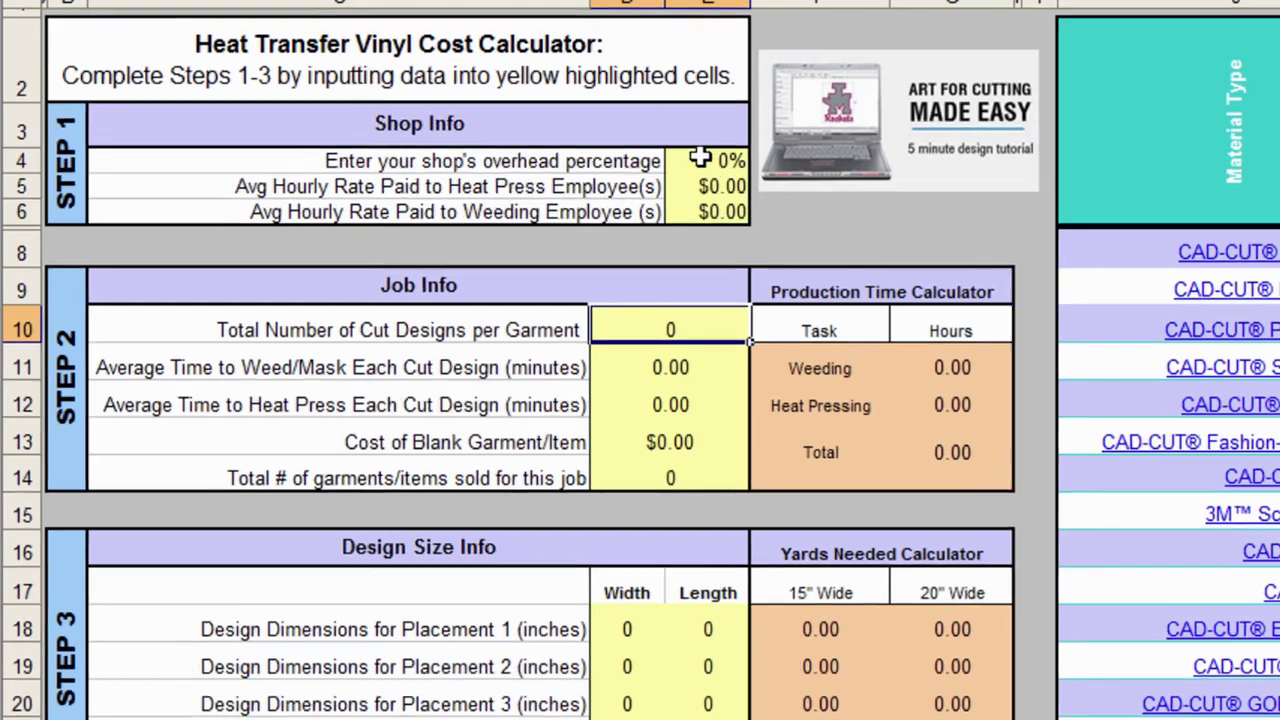
- Select the shop overhead percentage cell E4
{"action": "left_click", "coordinate": [691, 160]}
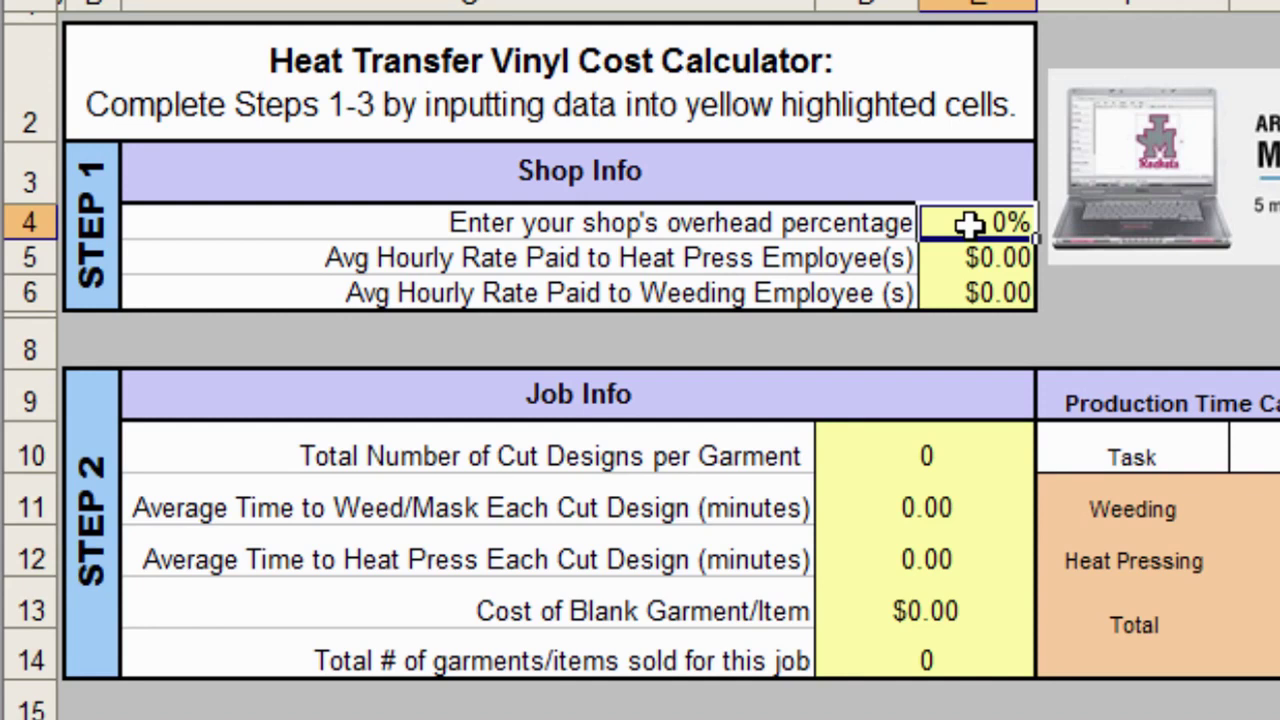
- Fill E4–E6 with 15% overhead and $10.50 for both heat press and weeding hourly rates
{"action": "type", "text": "15"}
{"action": "key", "text": "Return"}
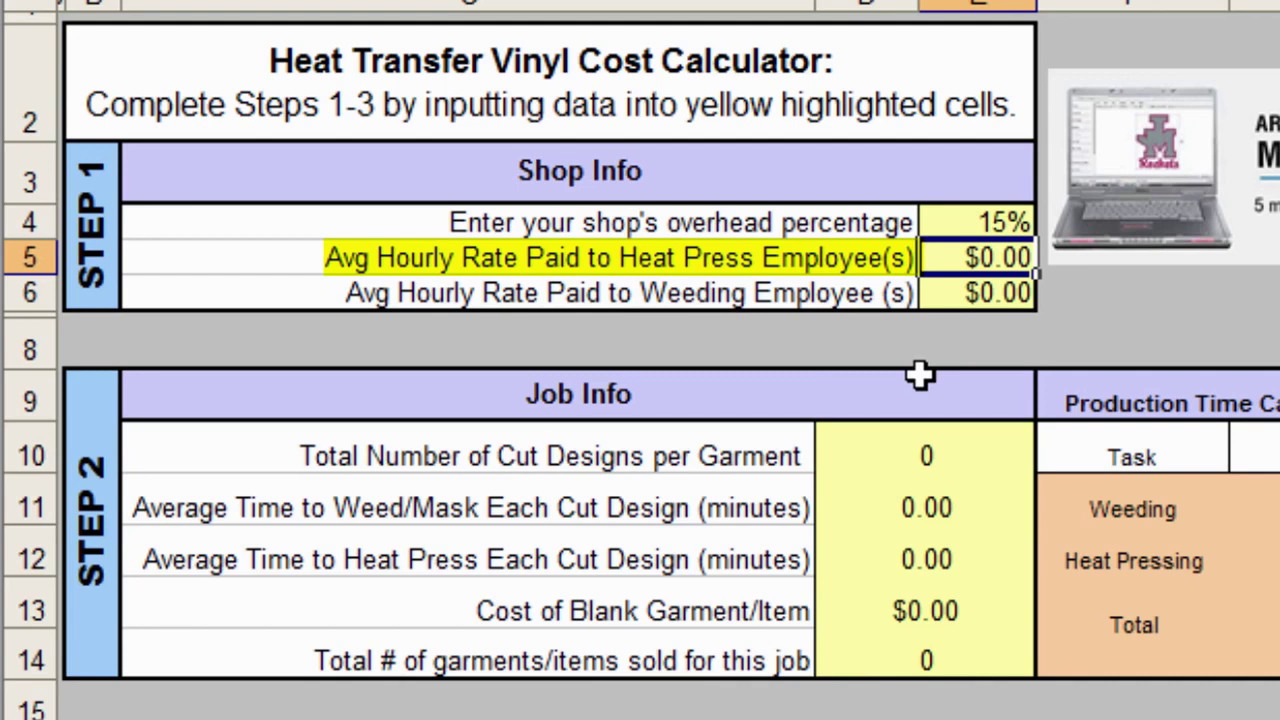
{"action": "type", "text": "10.5"}
{"action": "key", "text": "Return"}
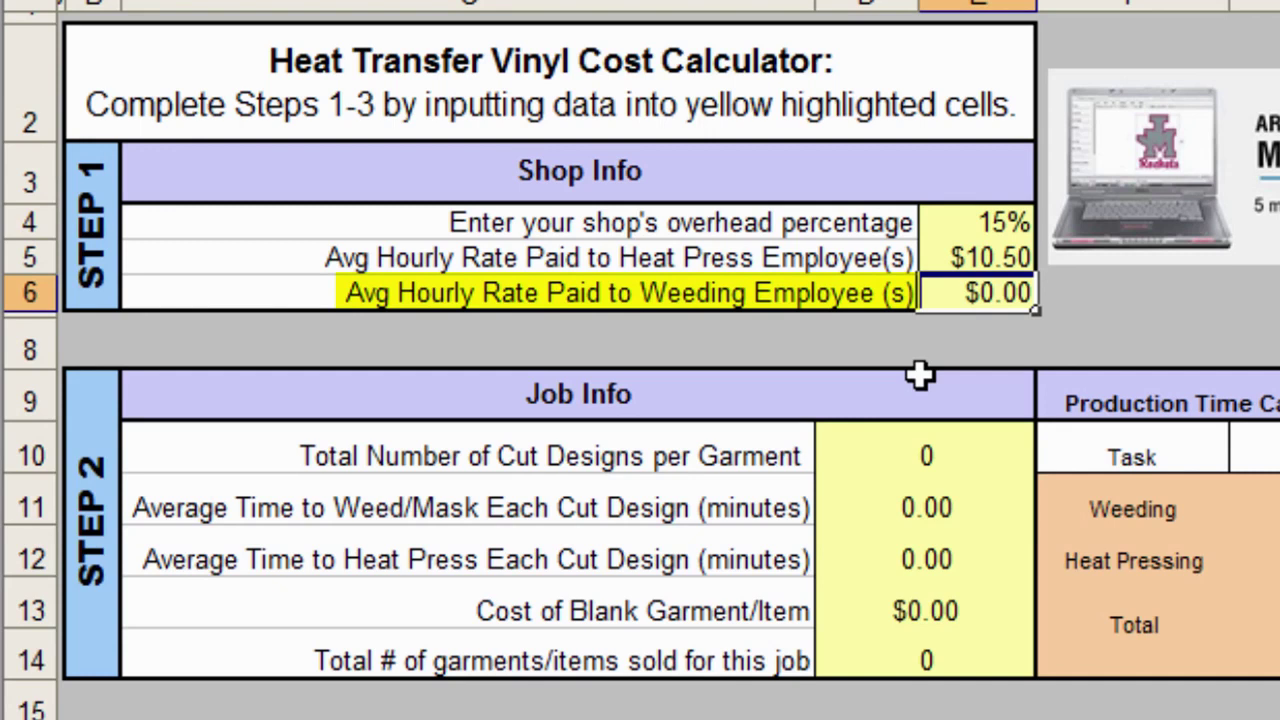
{"action": "type", "text": "10.5"}
{"action": "key", "text": "Return"}
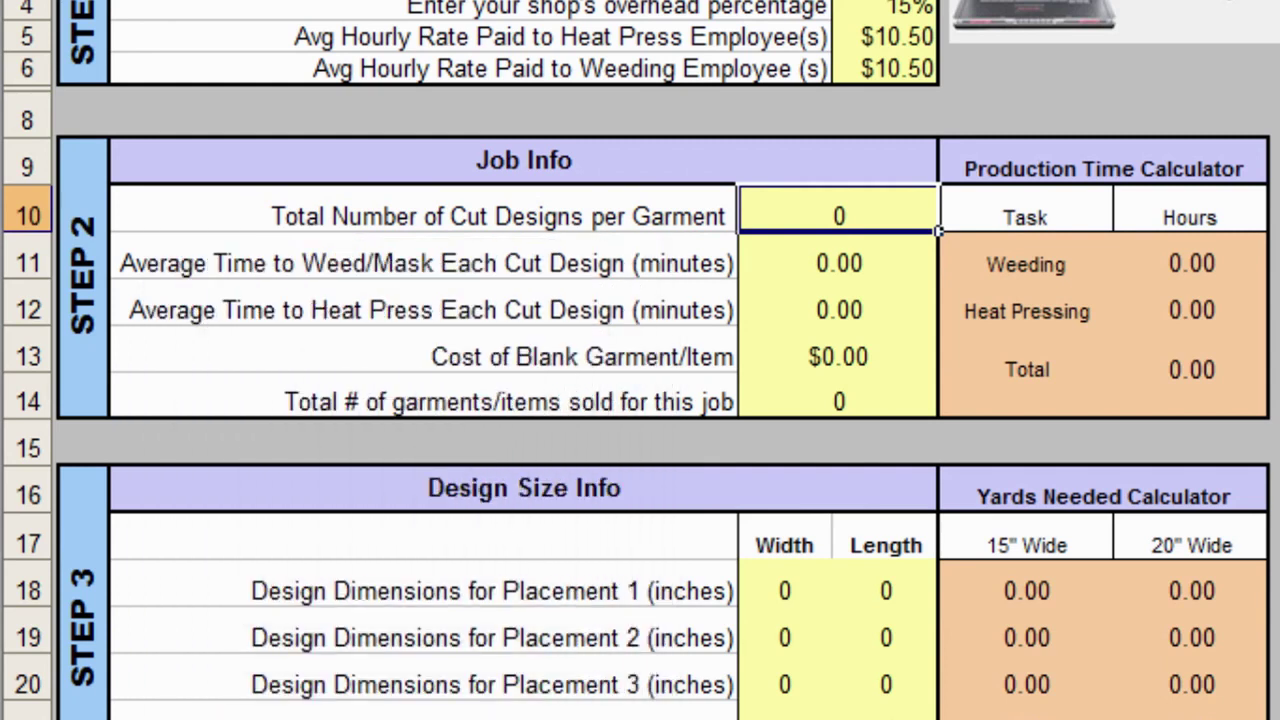
- Fill Step 2 with 1 design, 2 and 1 minutes, $3.49 blank cost and 50 garments
{"action": "type", "text": "1"}
{"action": "key", "text": "Return"}
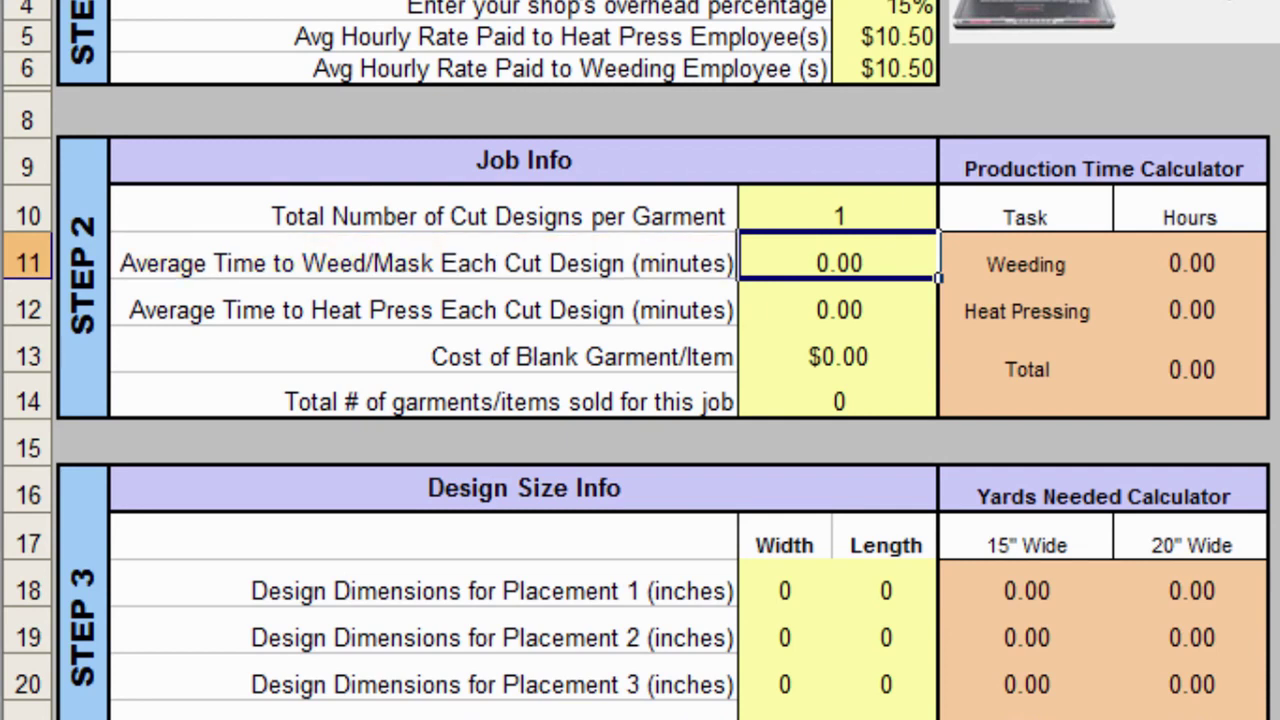
{"action": "type", "text": "2"}
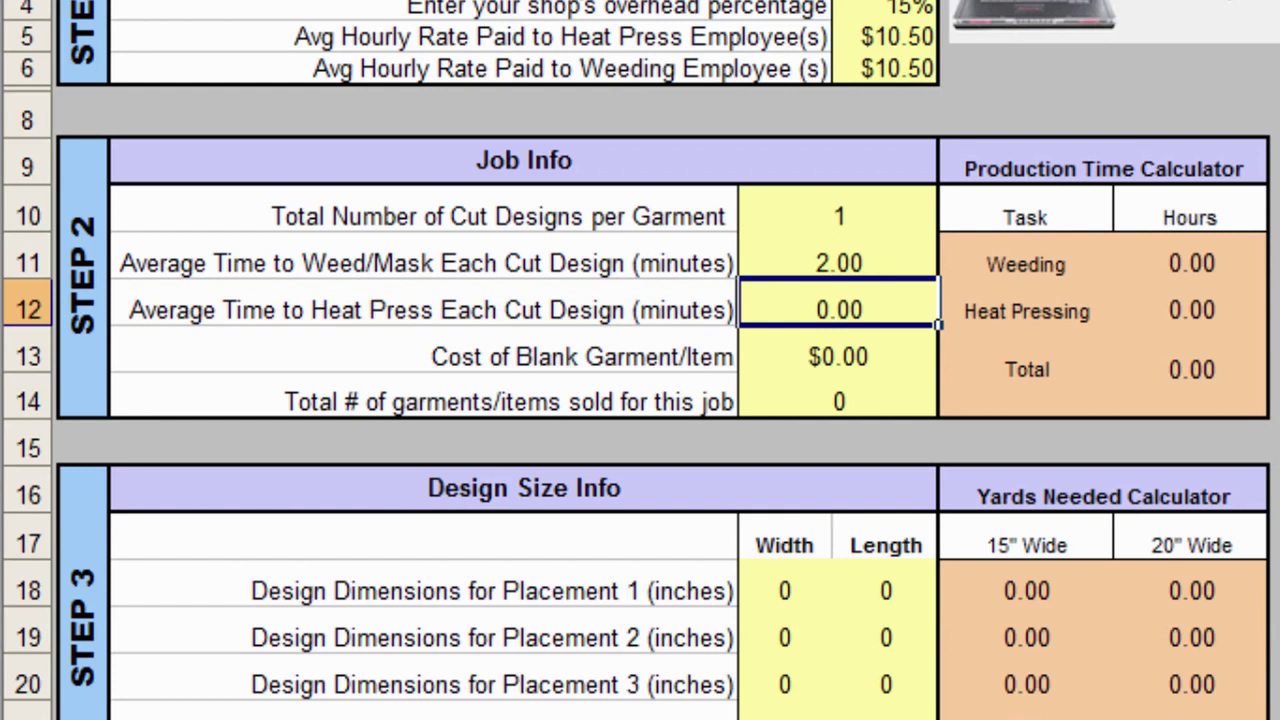
{"action": "type", "text": "1"}
{"action": "key", "text": "Return"}
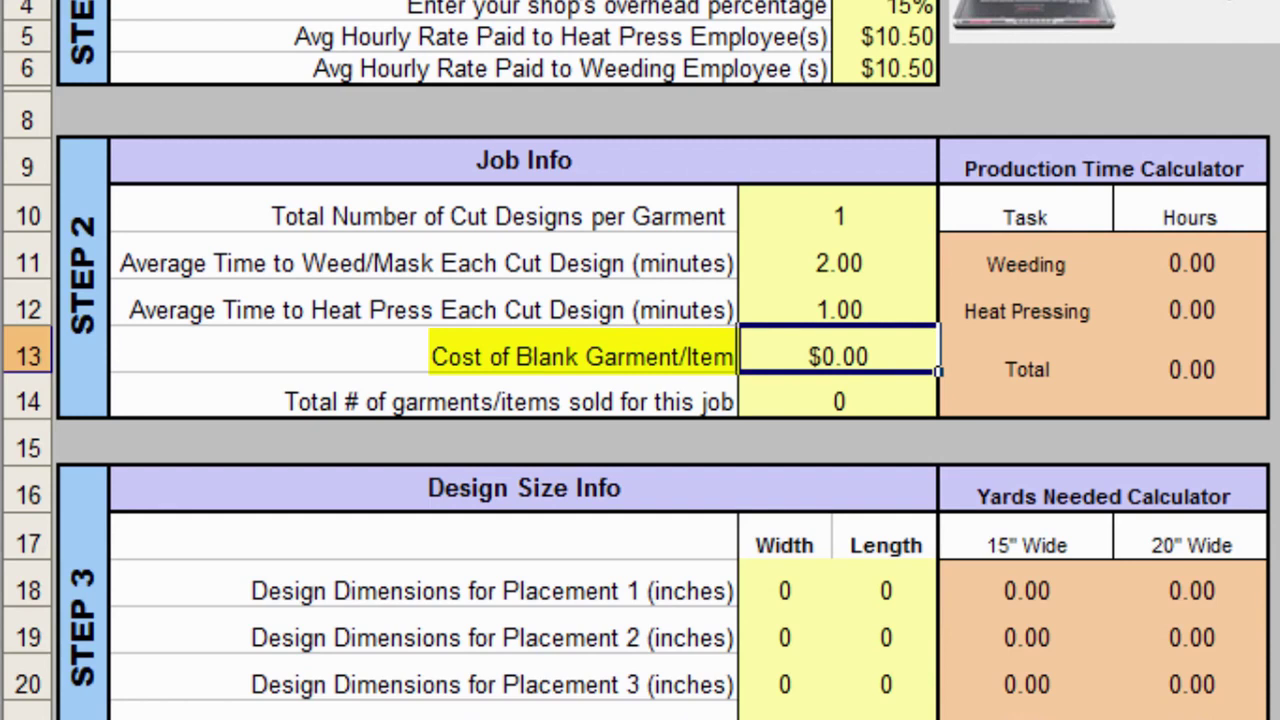
{"action": "type", "text": "3"}
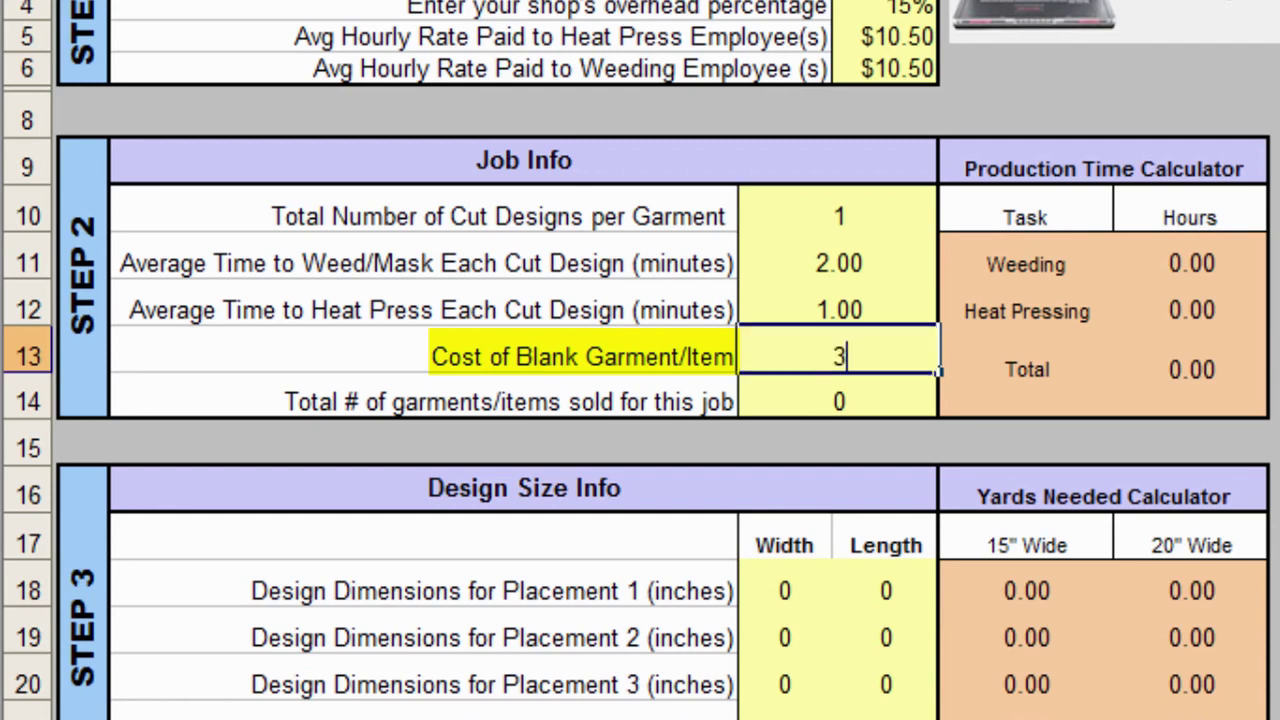
{"action": "type", "text": ".49"}
{"action": "key", "text": "Return"}
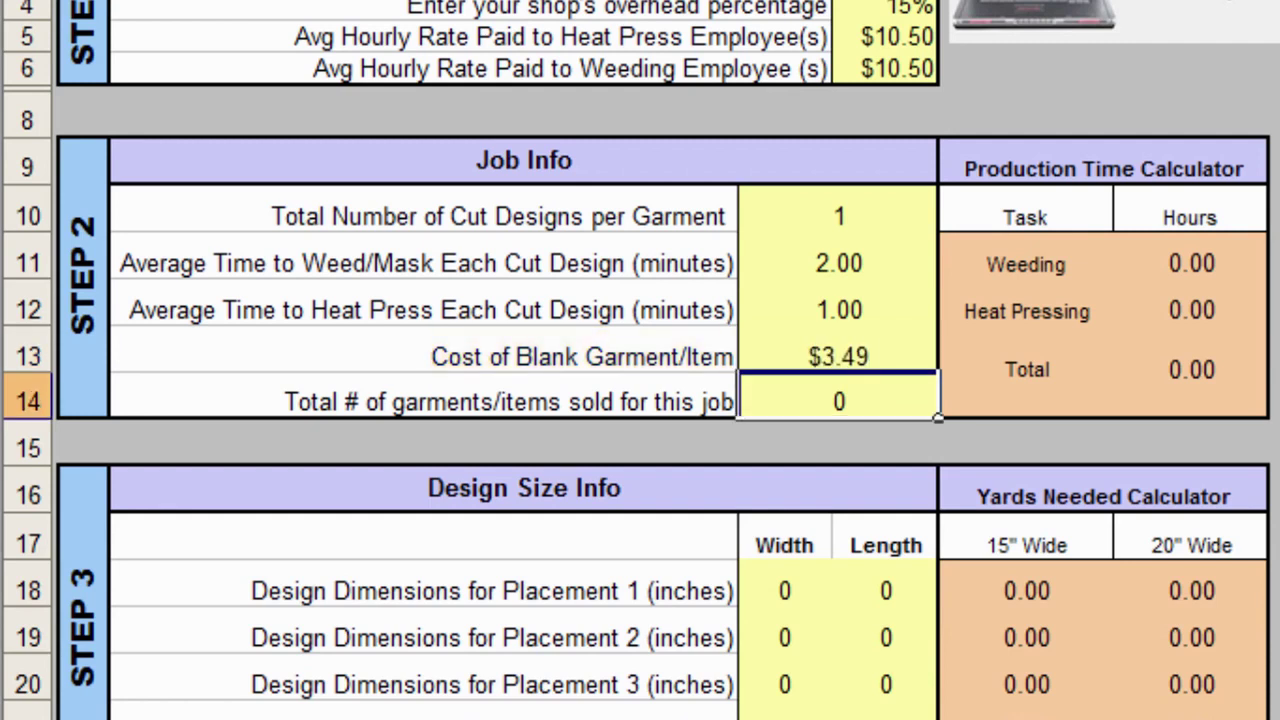
{"action": "type", "text": "50"}
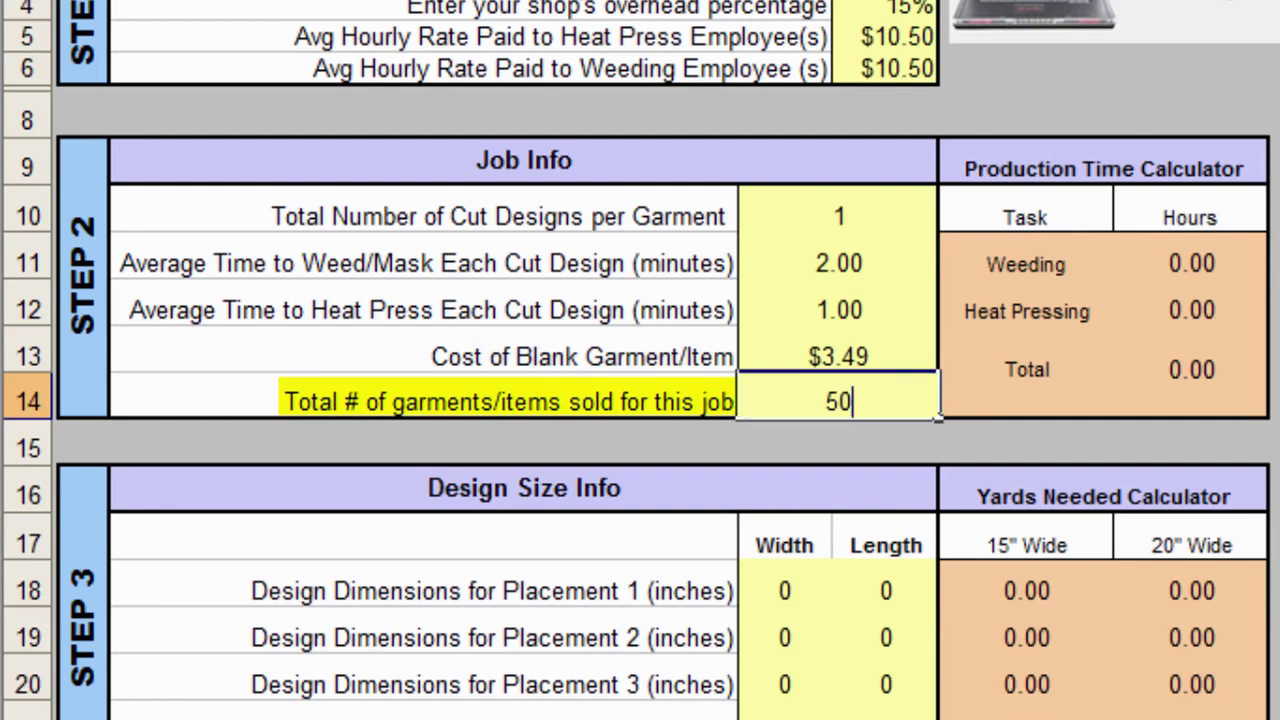
{"action": "key", "text": "Return"}
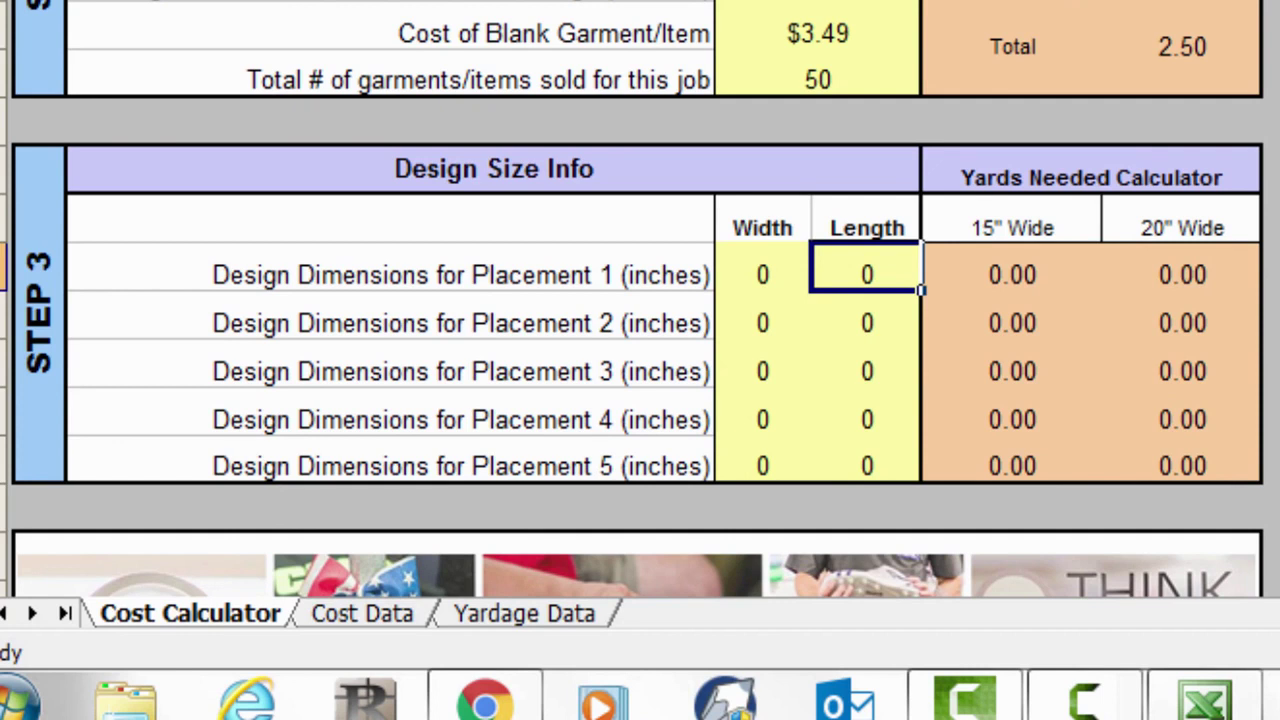
- Enter Placement 1 as 8 inches wide by 10 inches long
{"action": "left_click", "coordinate": [762, 274]}
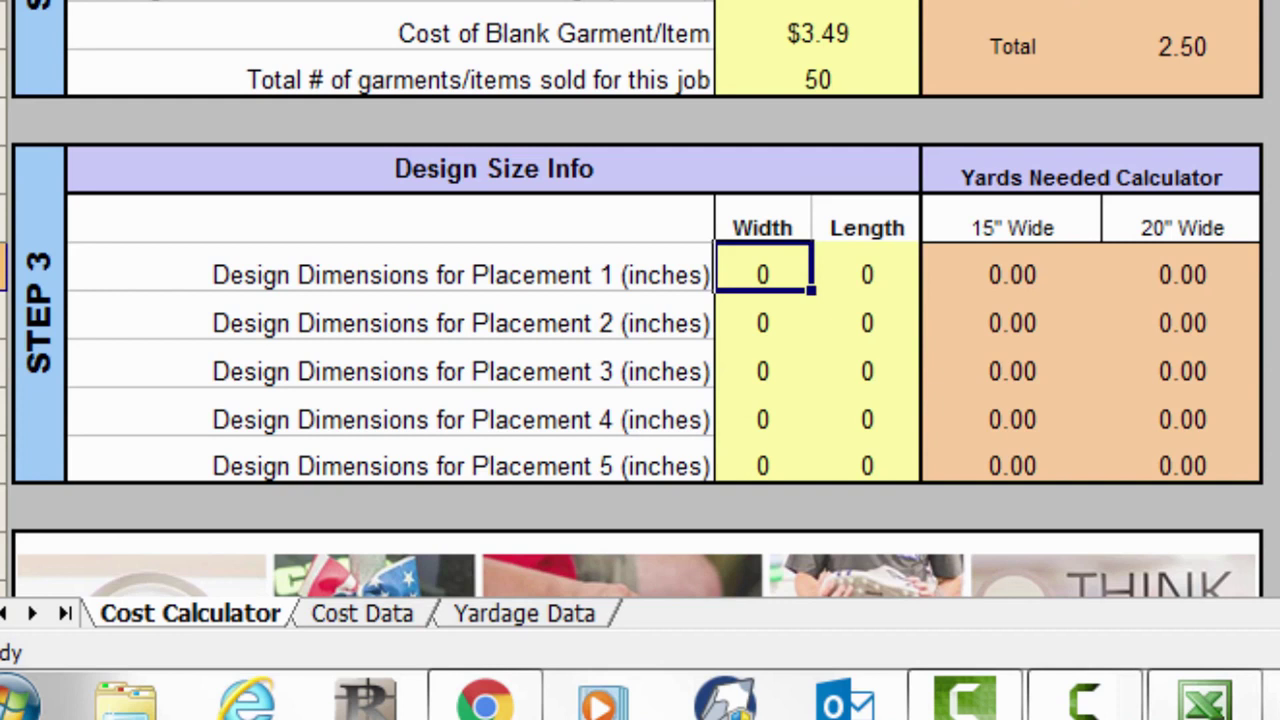
{"action": "type", "text": "8"}
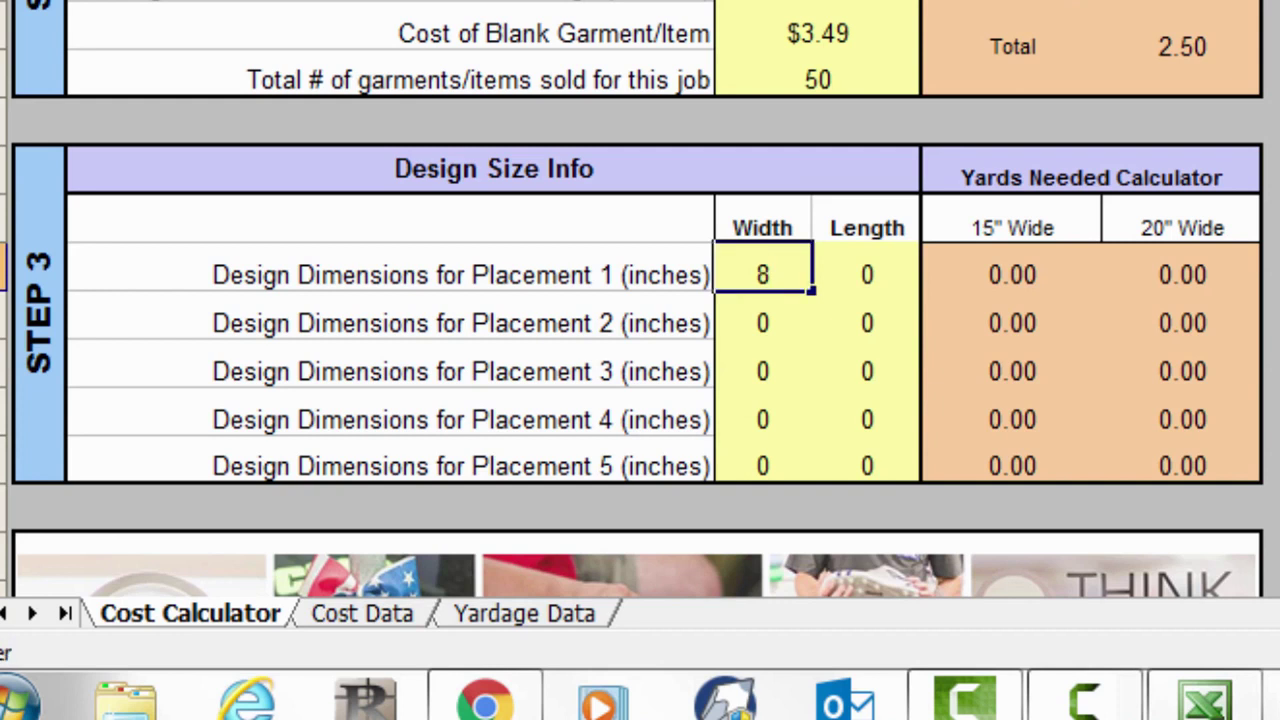
{"action": "key", "text": "Tab"}
{"action": "type", "text": "10"}
{"action": "key", "text": "Return"}
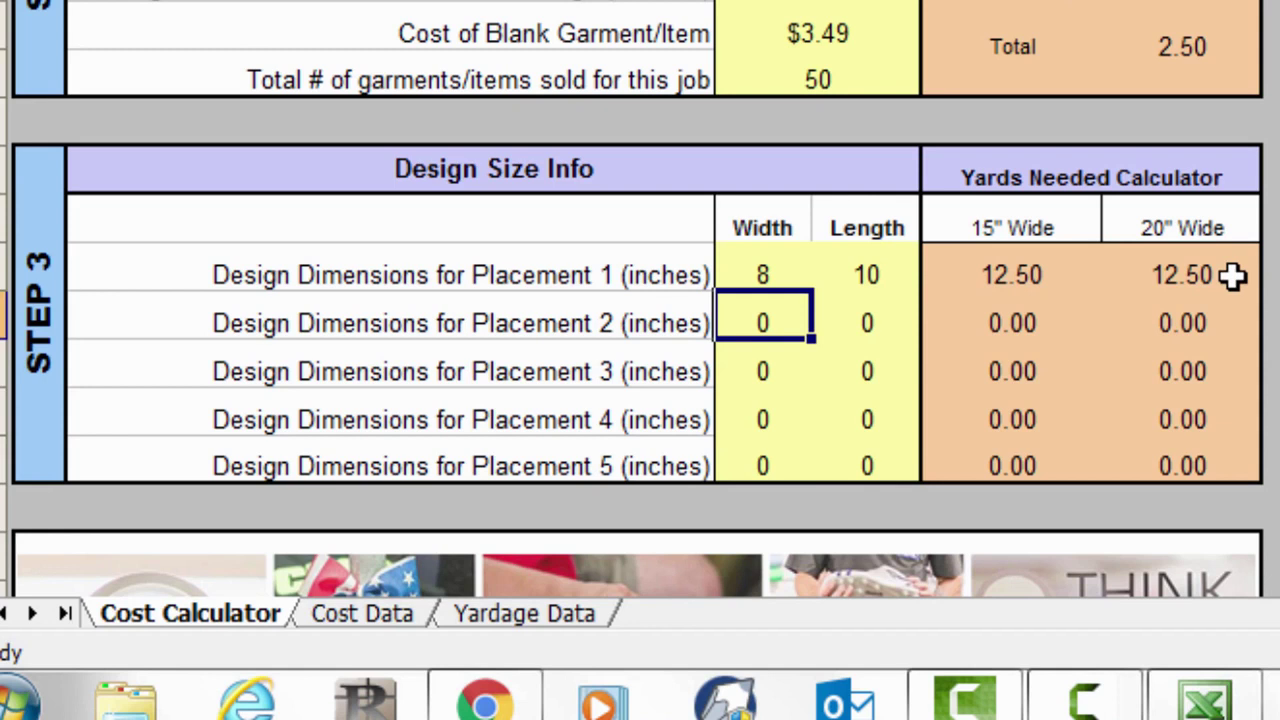
- Change the Placement 1 length to 9.5 and then to 9 inches
{"action": "key", "text": "Up"}
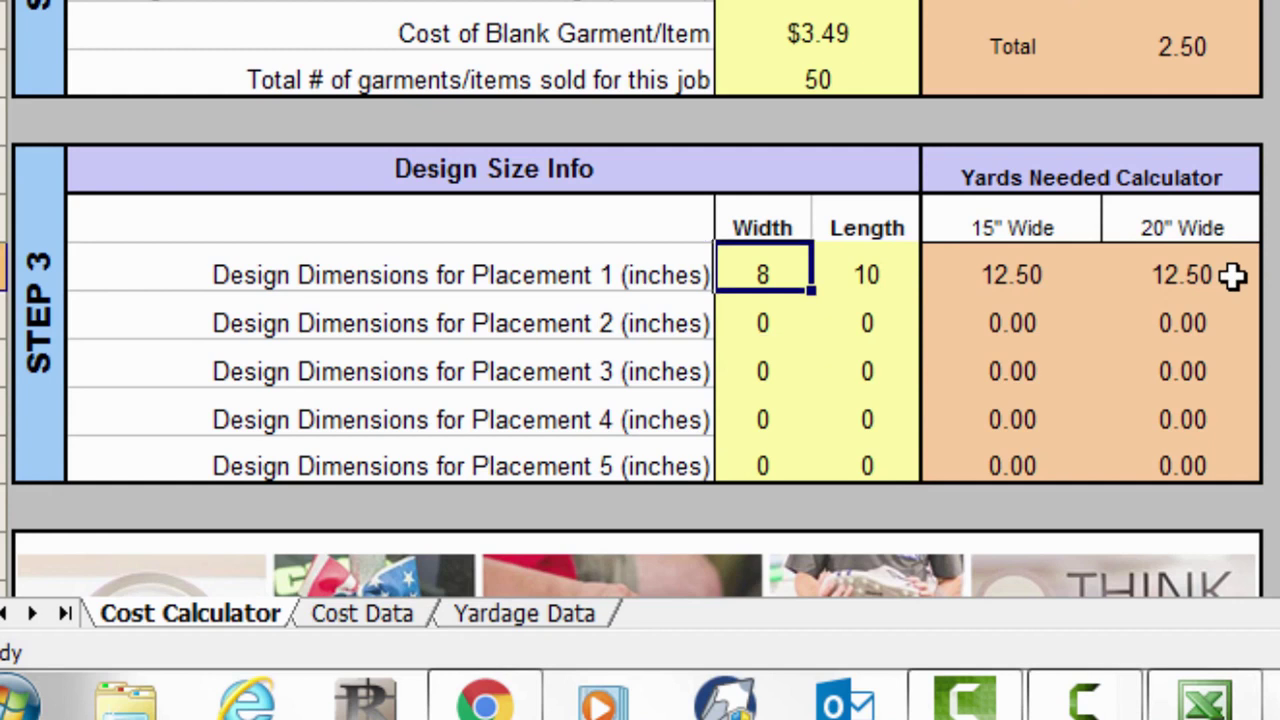
{"action": "key", "text": "Right"}
{"action": "type", "text": "9.5"}
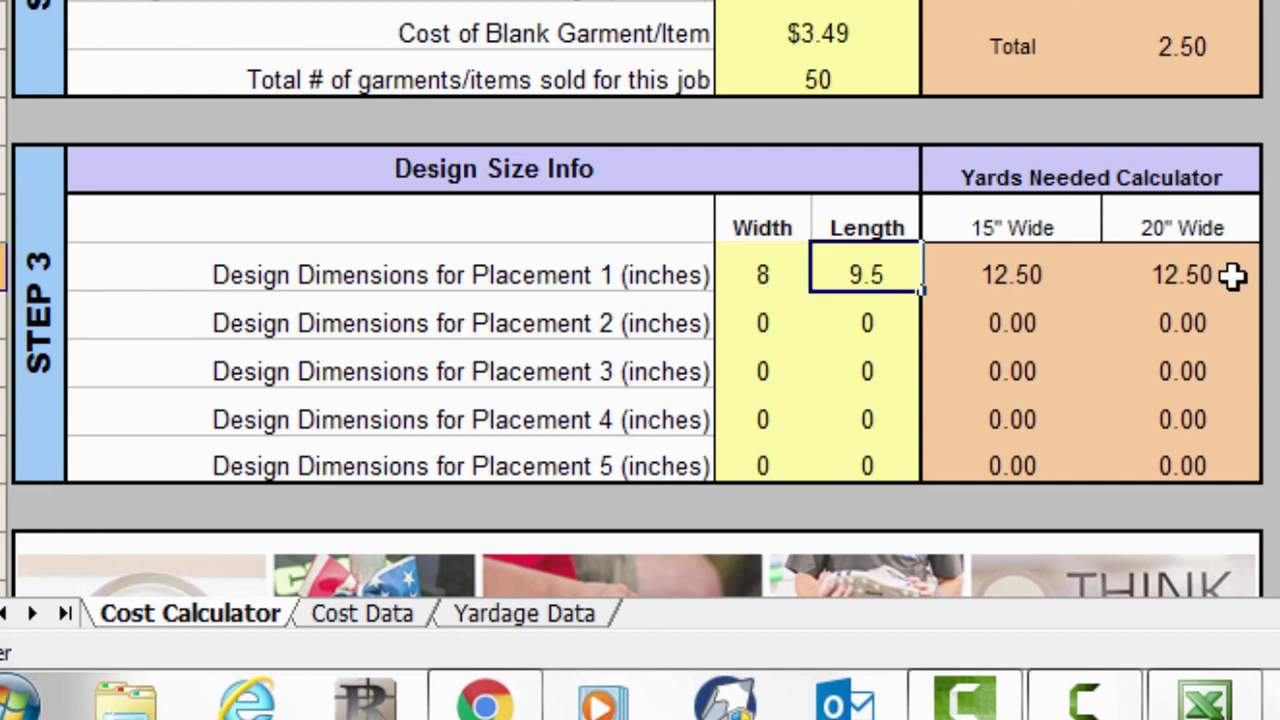
{"action": "key", "text": "Return"}
{"action": "key", "text": "Up"}
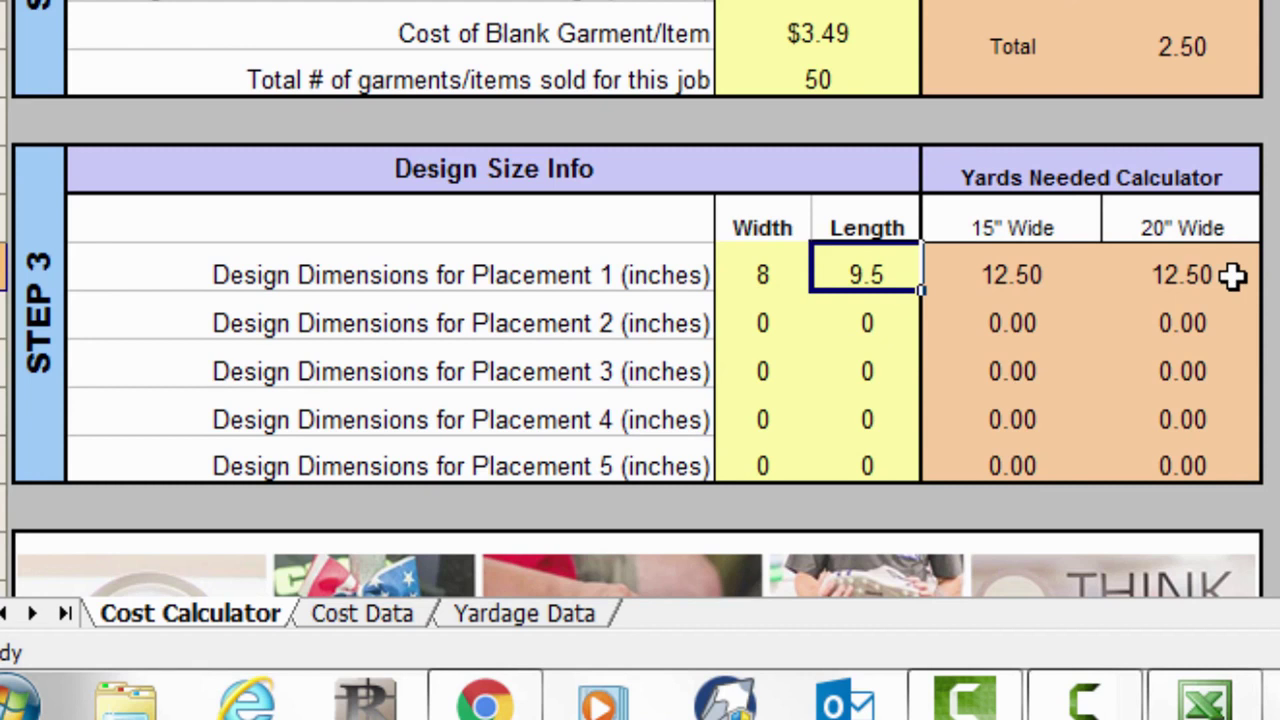
{"action": "type", "text": "9"}
{"action": "key", "text": "Return"}
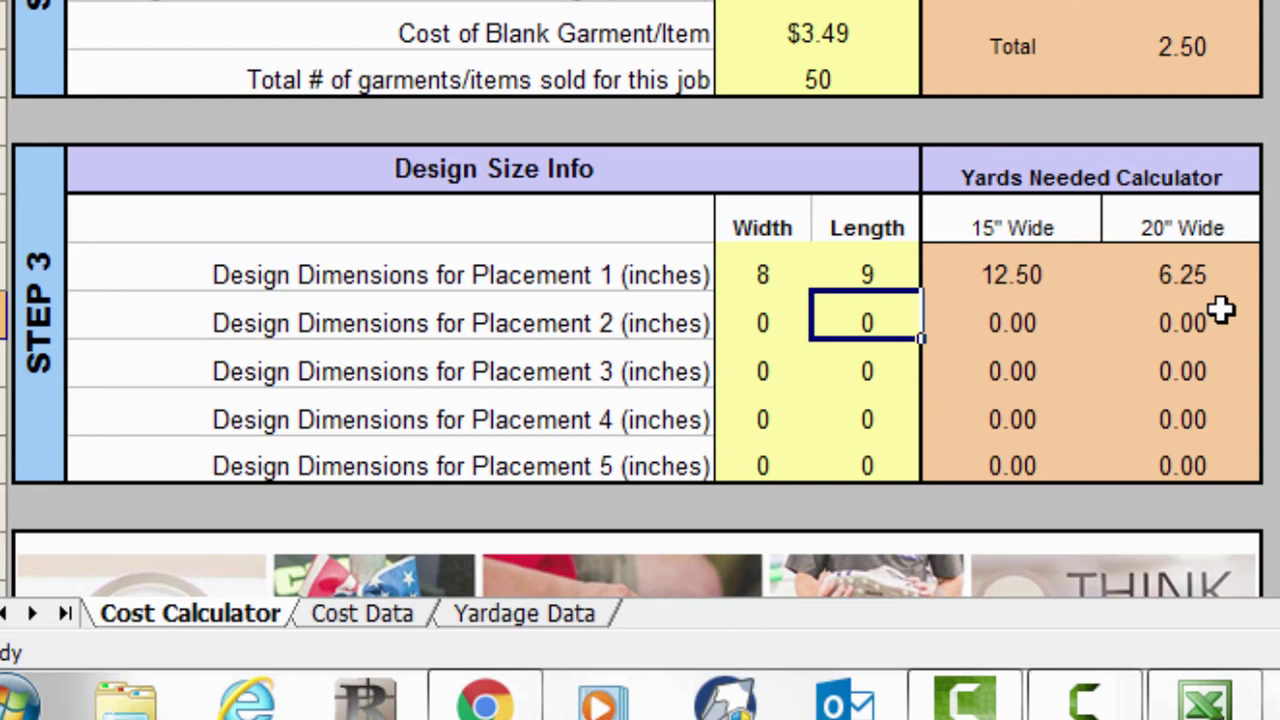
{"action": "key", "text": "Up"}
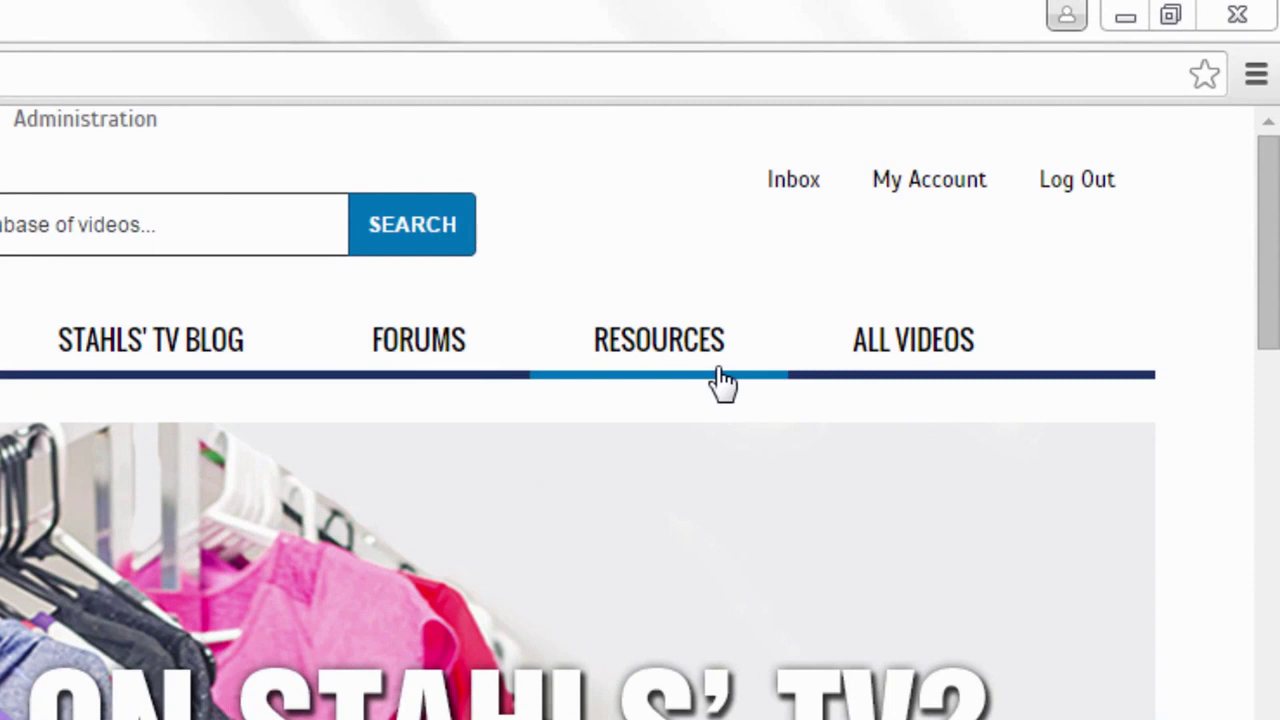
- Download the Ultimate CAD-CUT® Cost Calculator again from Stahls' TV resources and open it
{"action": "left_click", "coordinate": [719, 369]}
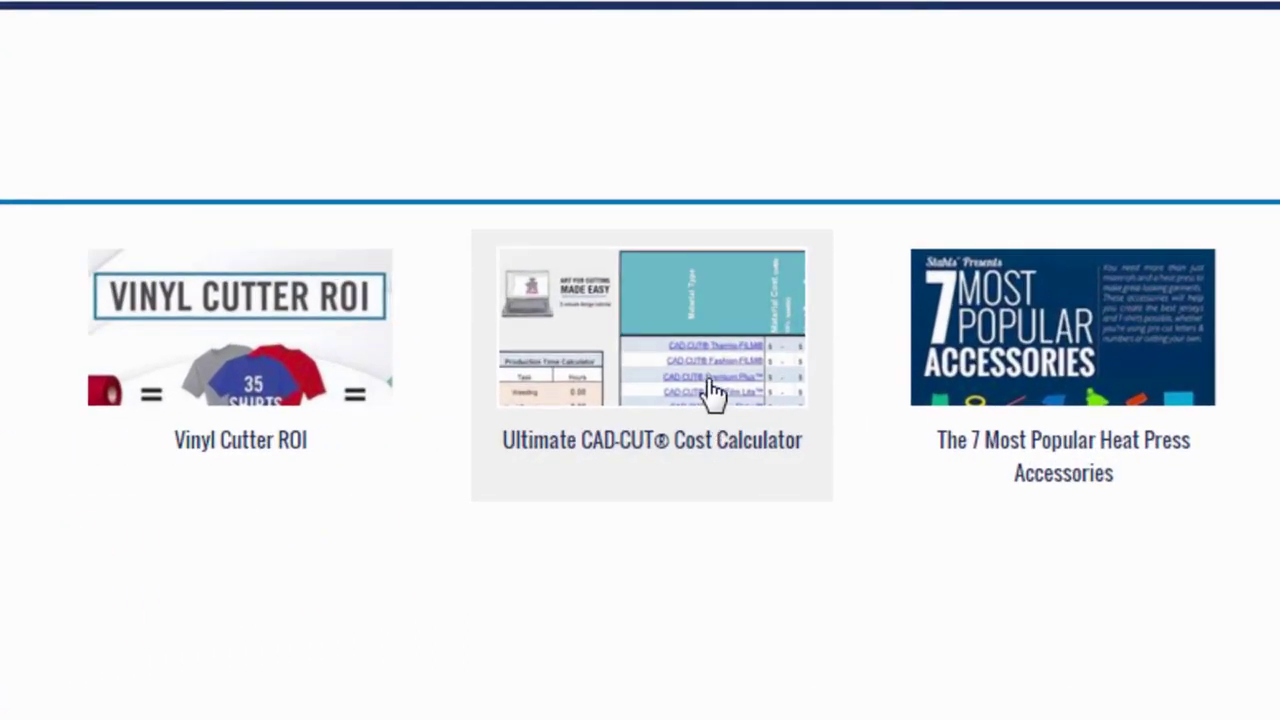
{"action": "left_click", "coordinate": [707, 378]}
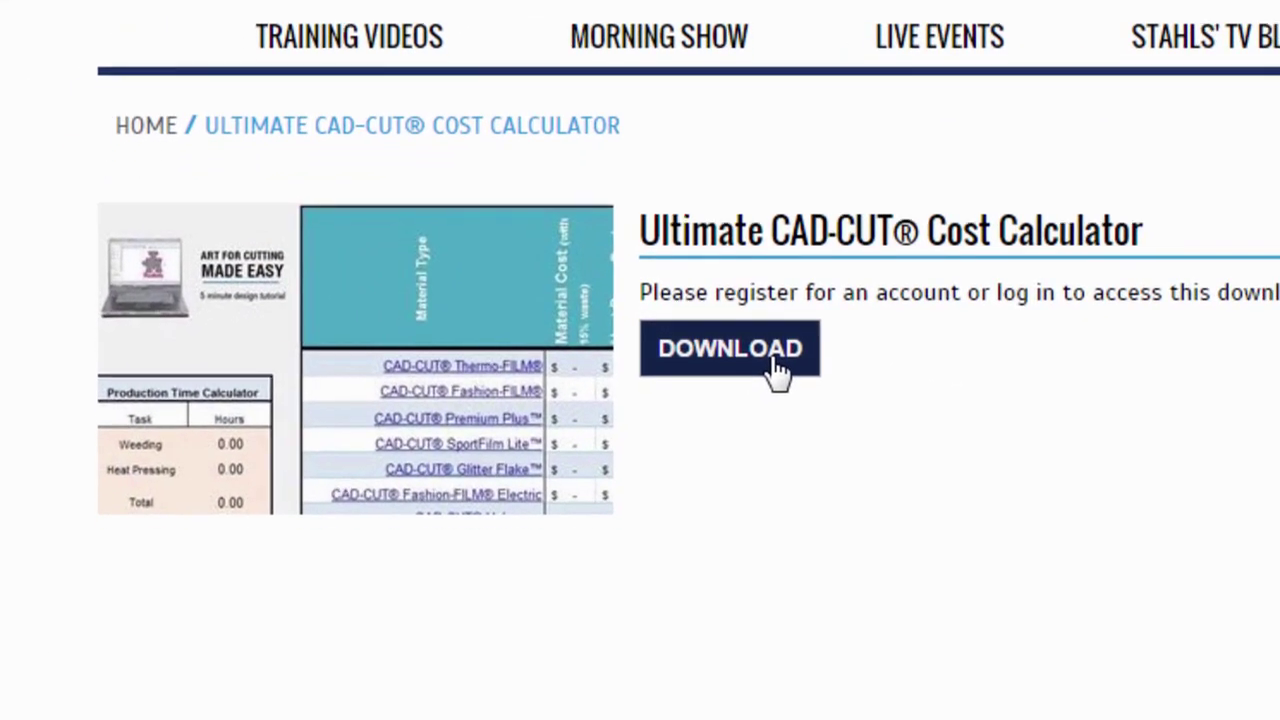
{"action": "left_click", "coordinate": [778, 378]}
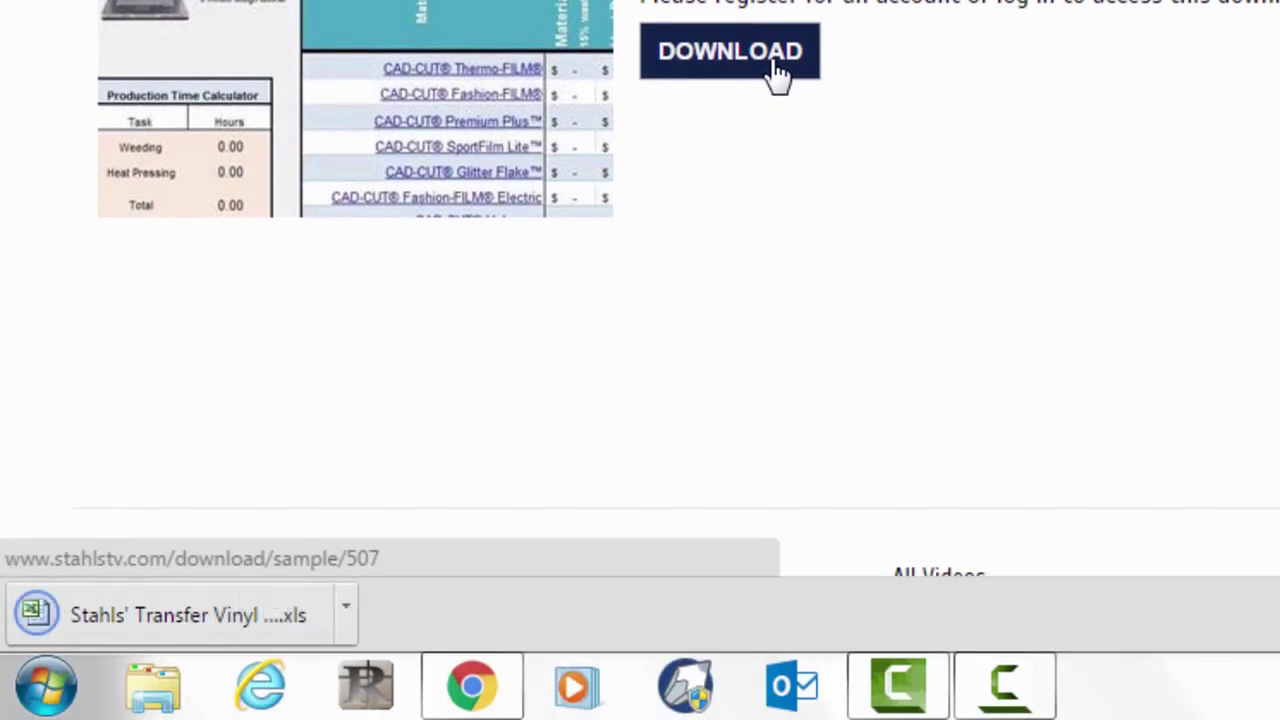
{"action": "left_click", "coordinate": [190, 625]}
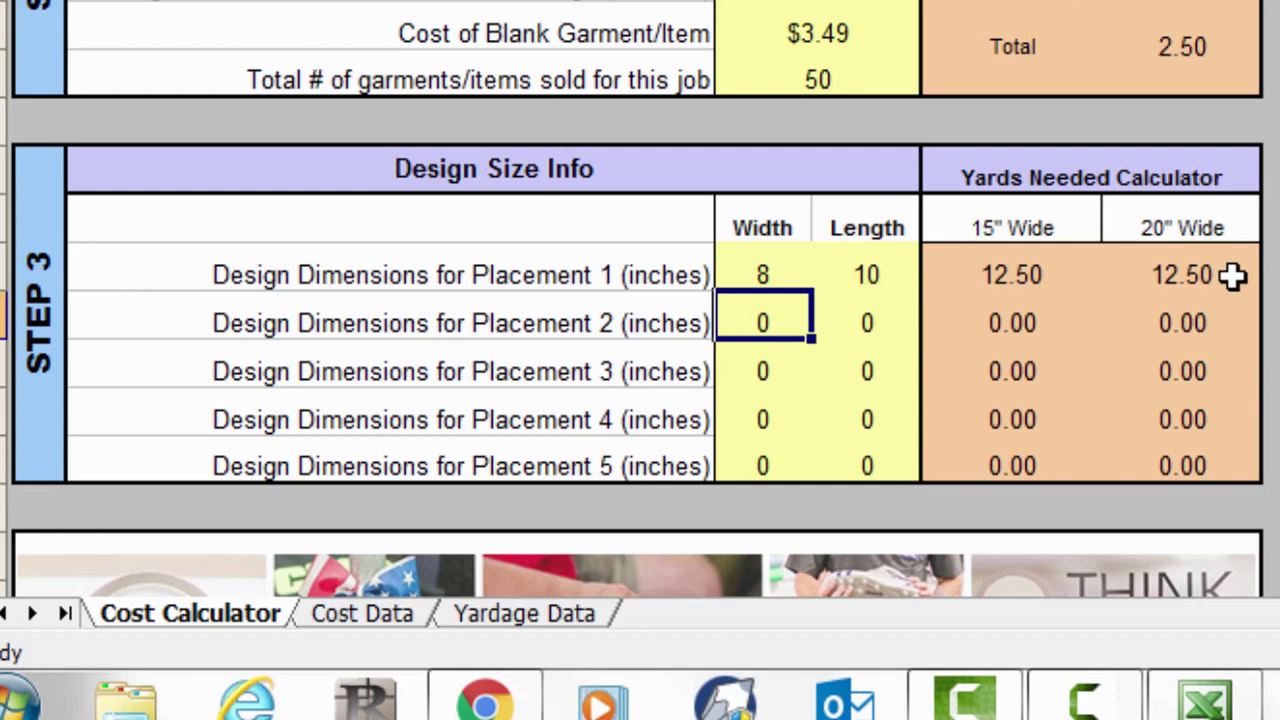
- Revise the Placement 1 length from 10 to 9.5, then to 9 inches
{"action": "key", "text": "Up"}
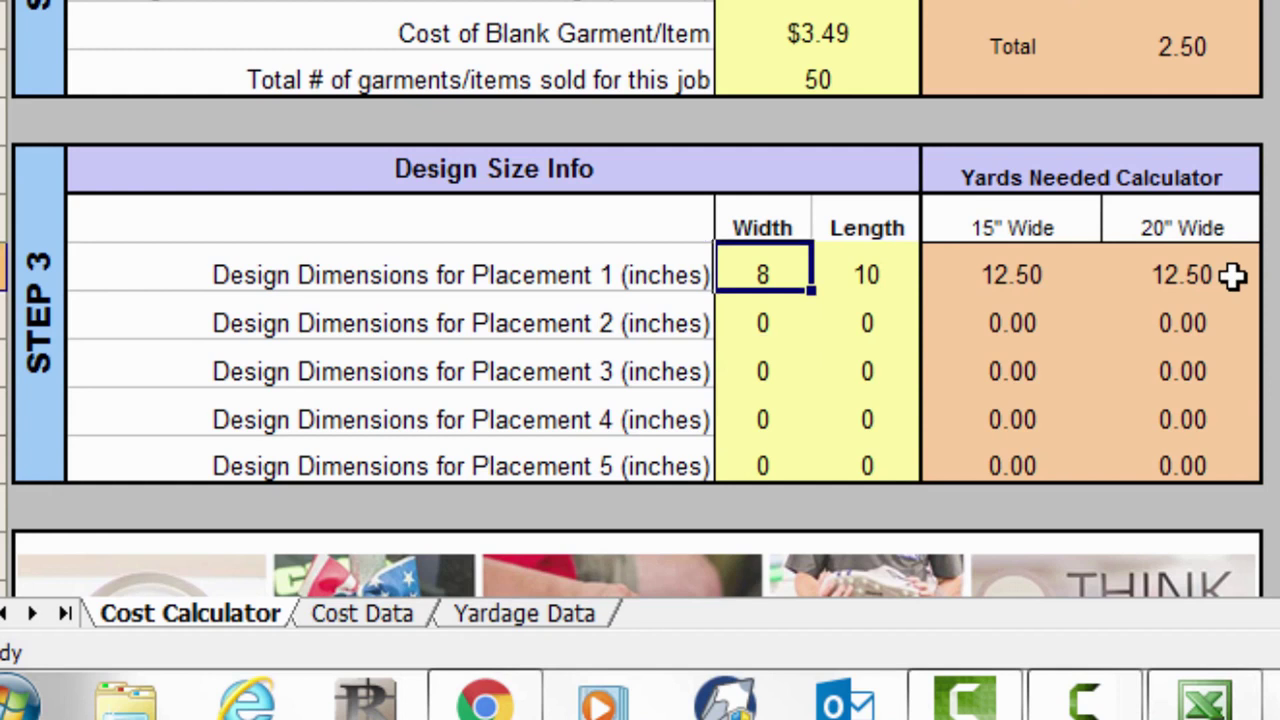
{"action": "key", "text": "Right"}
{"action": "type", "text": "9.5"}
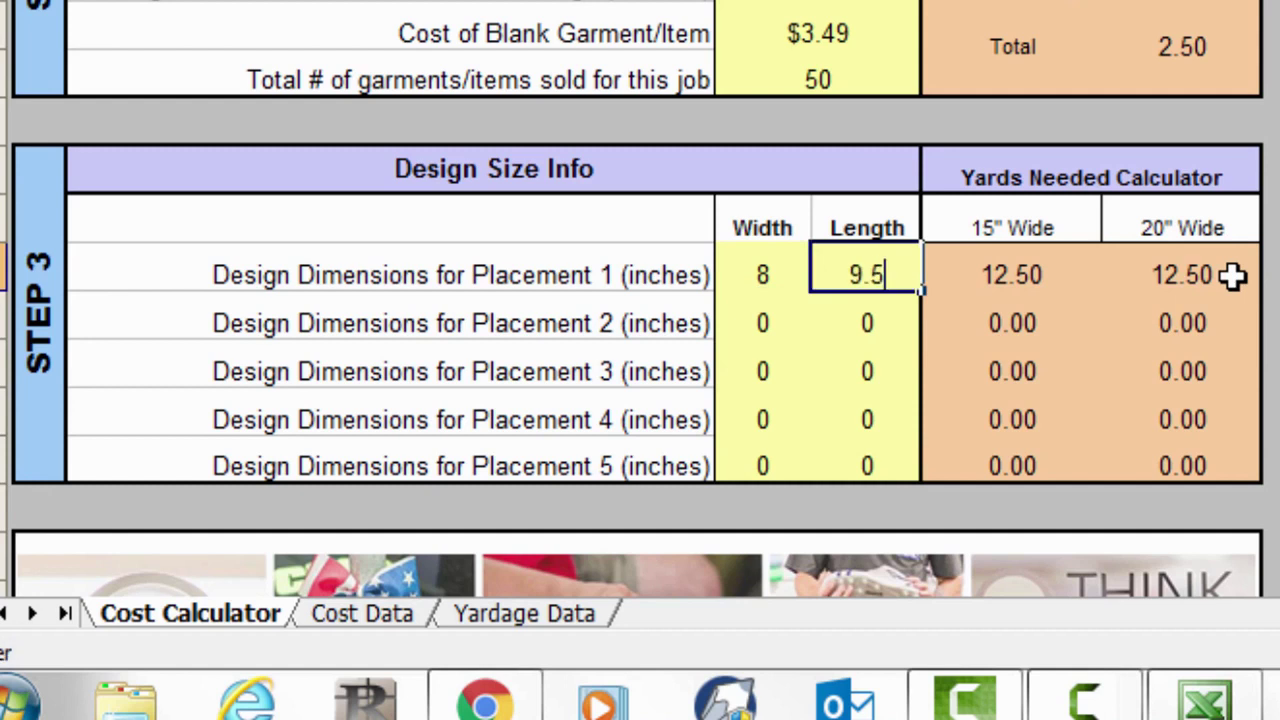
{"action": "key", "text": "Return"}
{"action": "key", "text": "Up"}
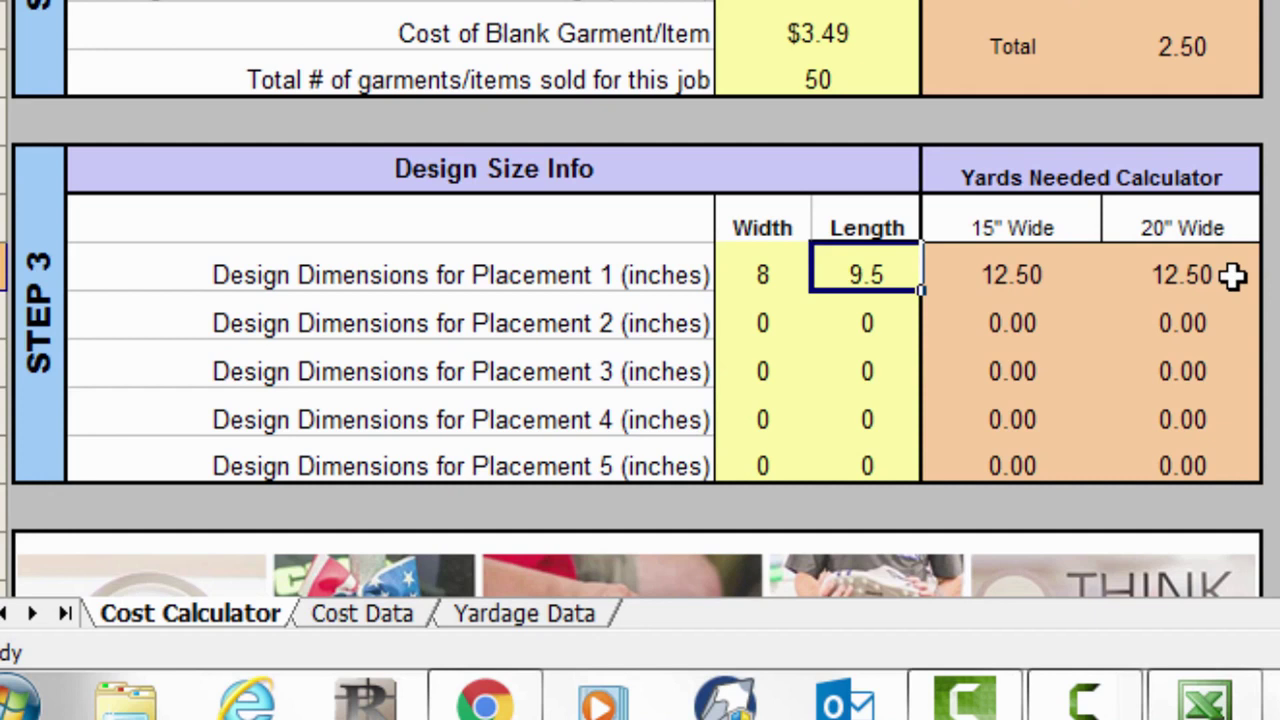
{"action": "type", "text": "9"}
{"action": "key", "text": "Return"}
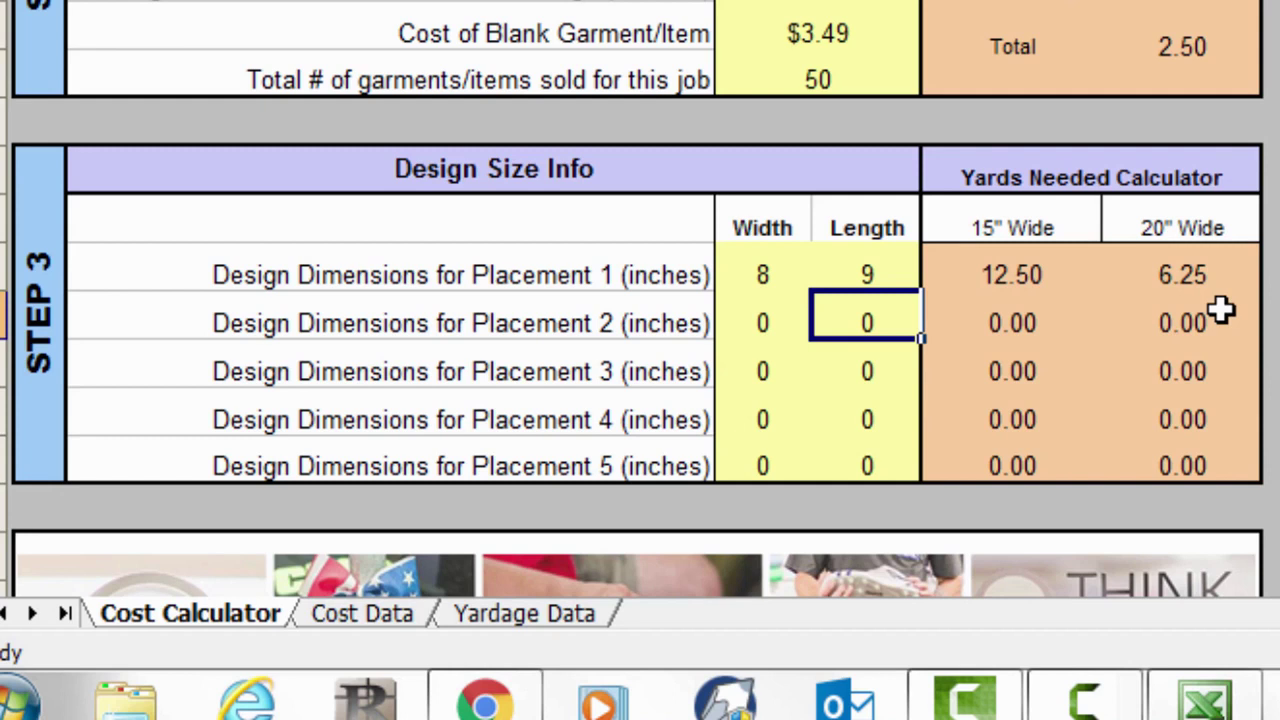
{"action": "key", "text": "Up"}
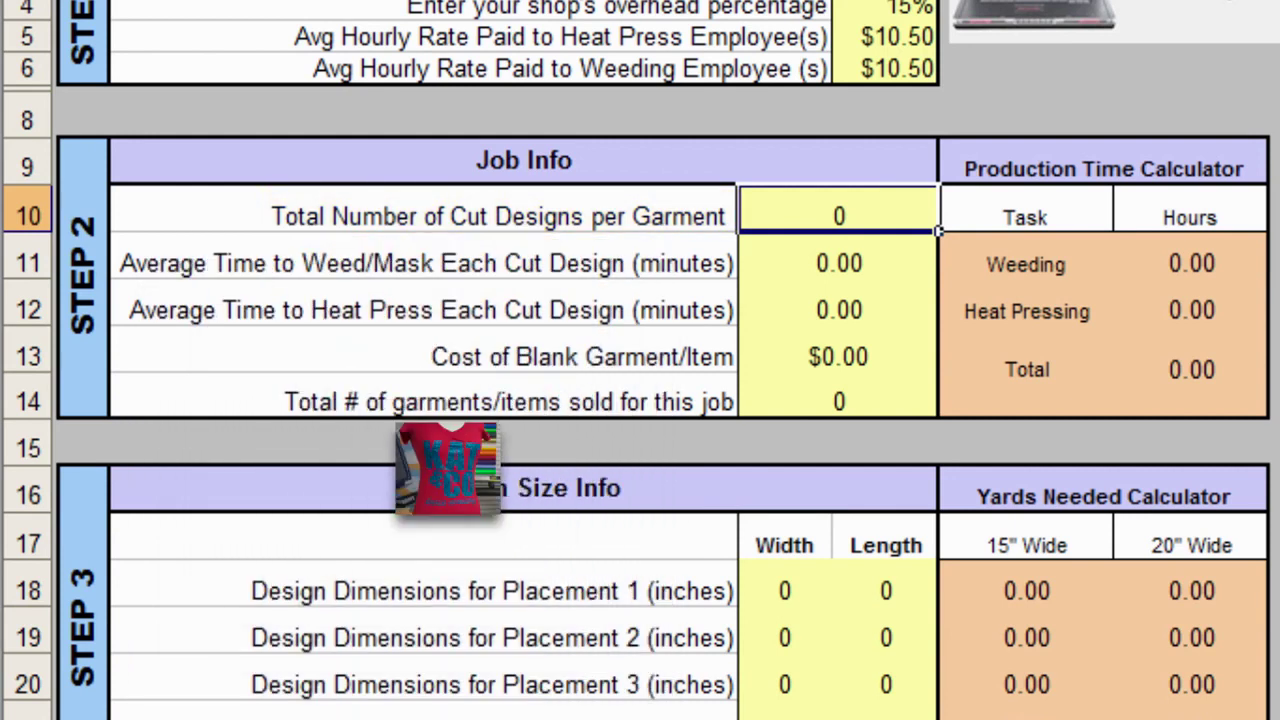
- Enter 1 design in D10, 2 weeding minutes in D11 and 1 pressing minute in D12
{"action": "type", "text": "1"}
{"action": "key", "text": "Return"}
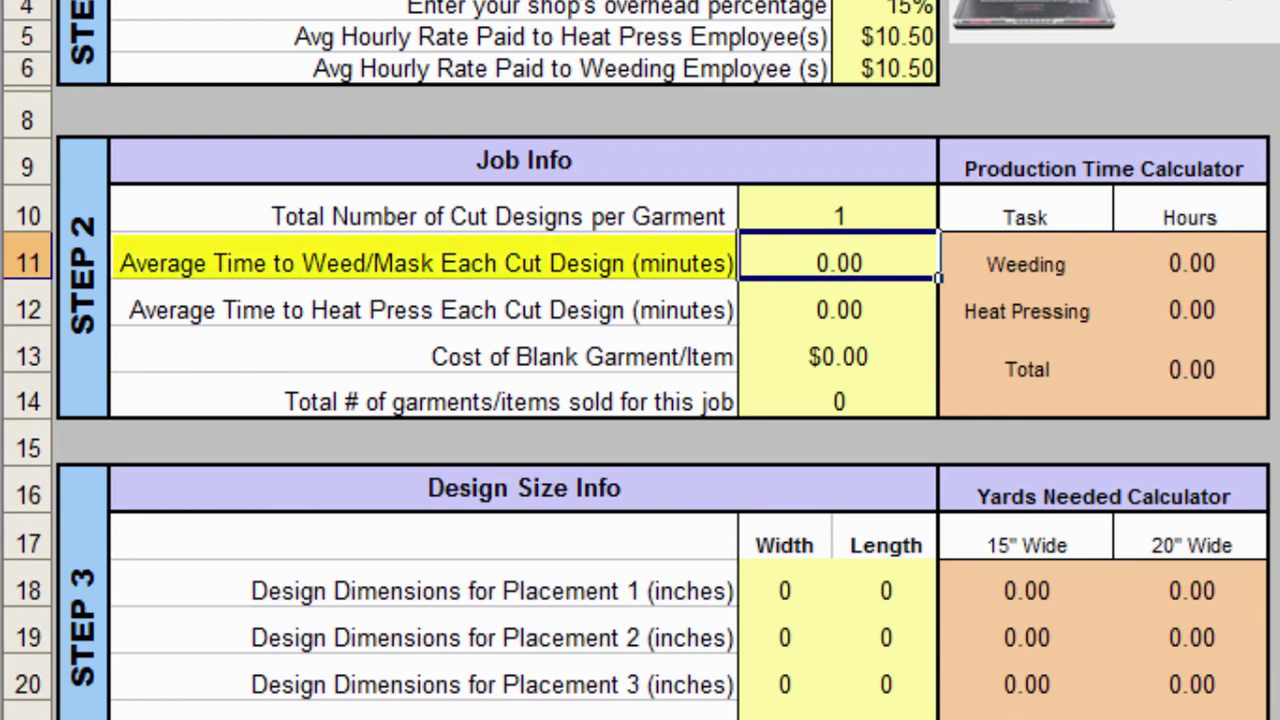
{"action": "type", "text": "2"}
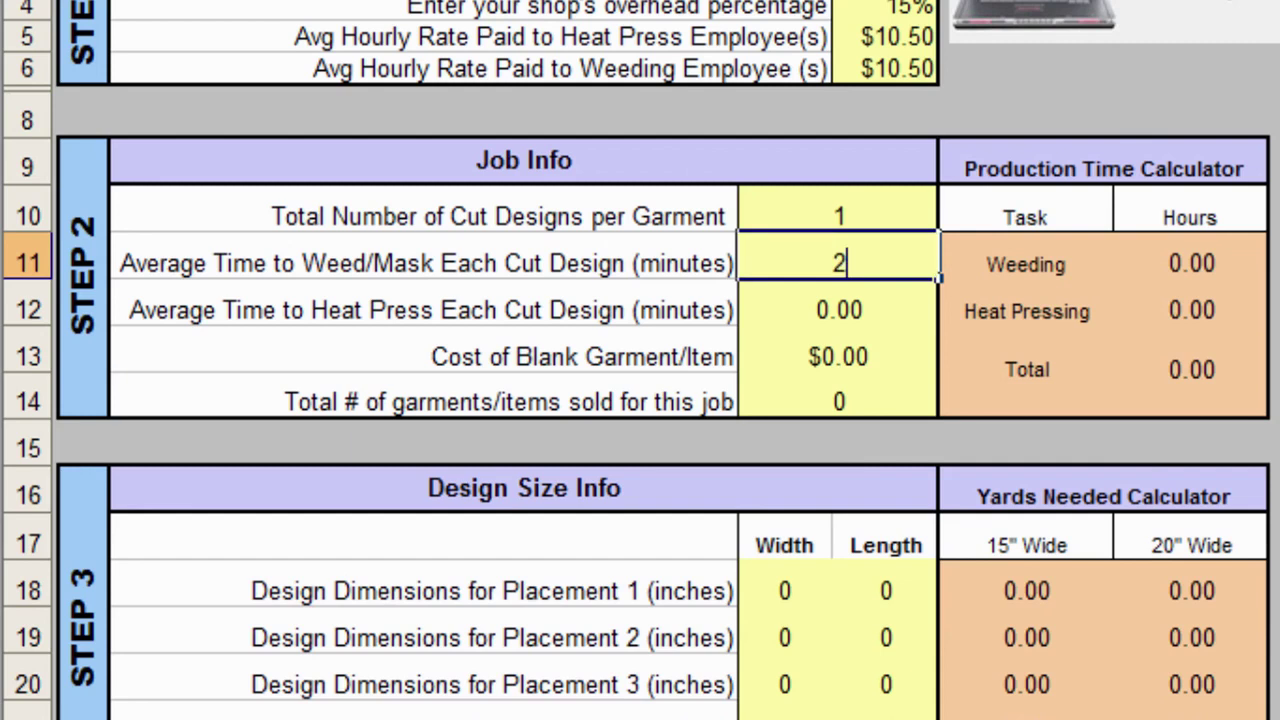
{"action": "key", "text": "Return"}
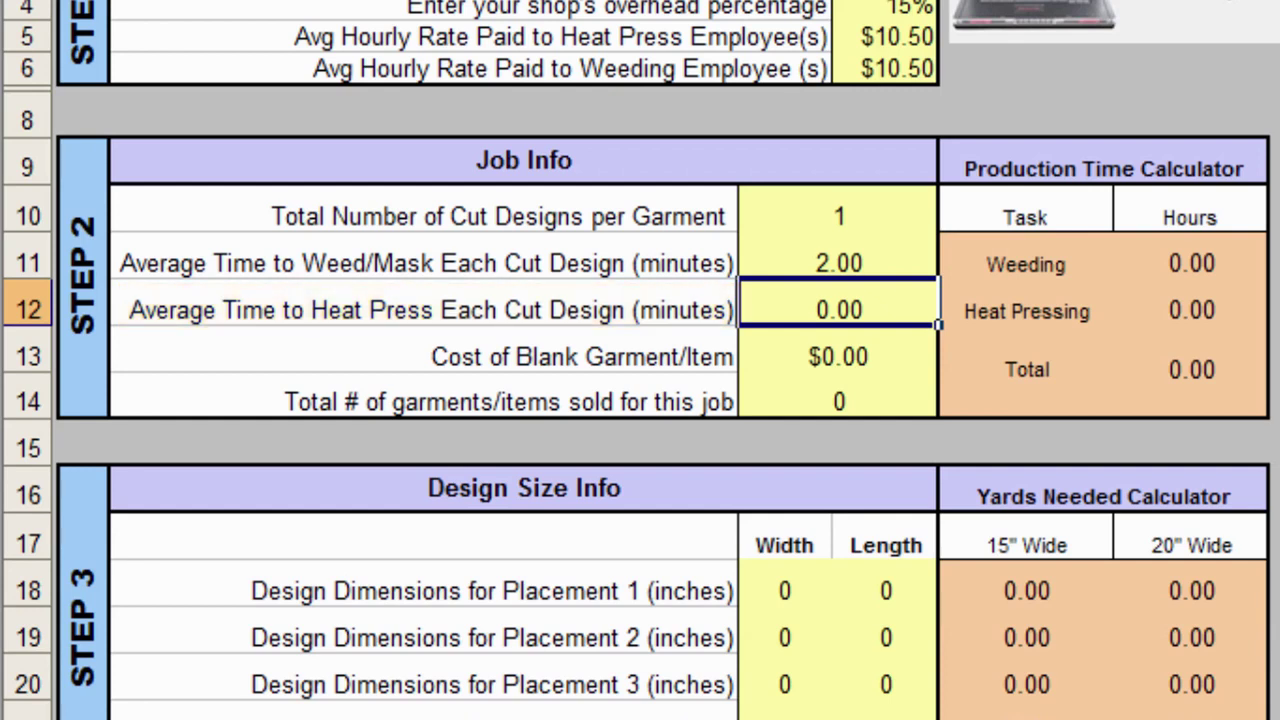
{"action": "type", "text": "1"}
{"action": "key", "text": "Return"}
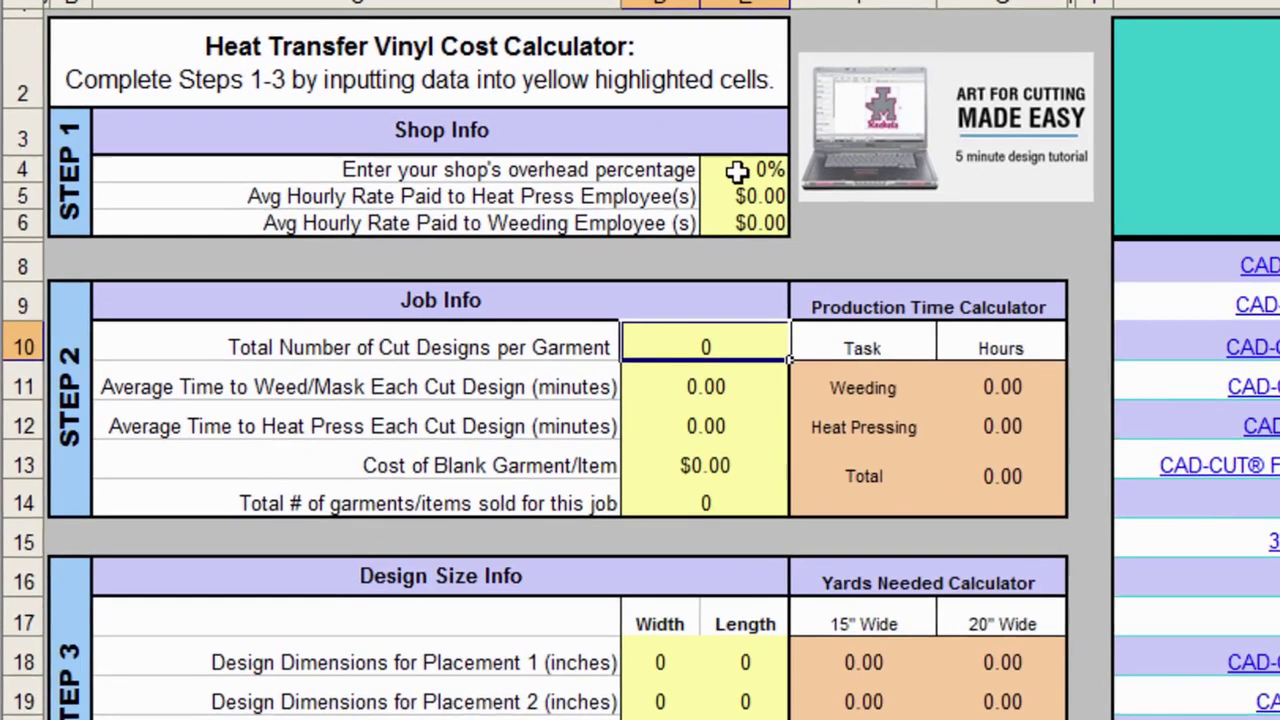
- Fill E4–E6 with 15% overhead and $10.50 for both heat press and weeding rates
{"action": "left_click", "coordinate": [705, 159]}
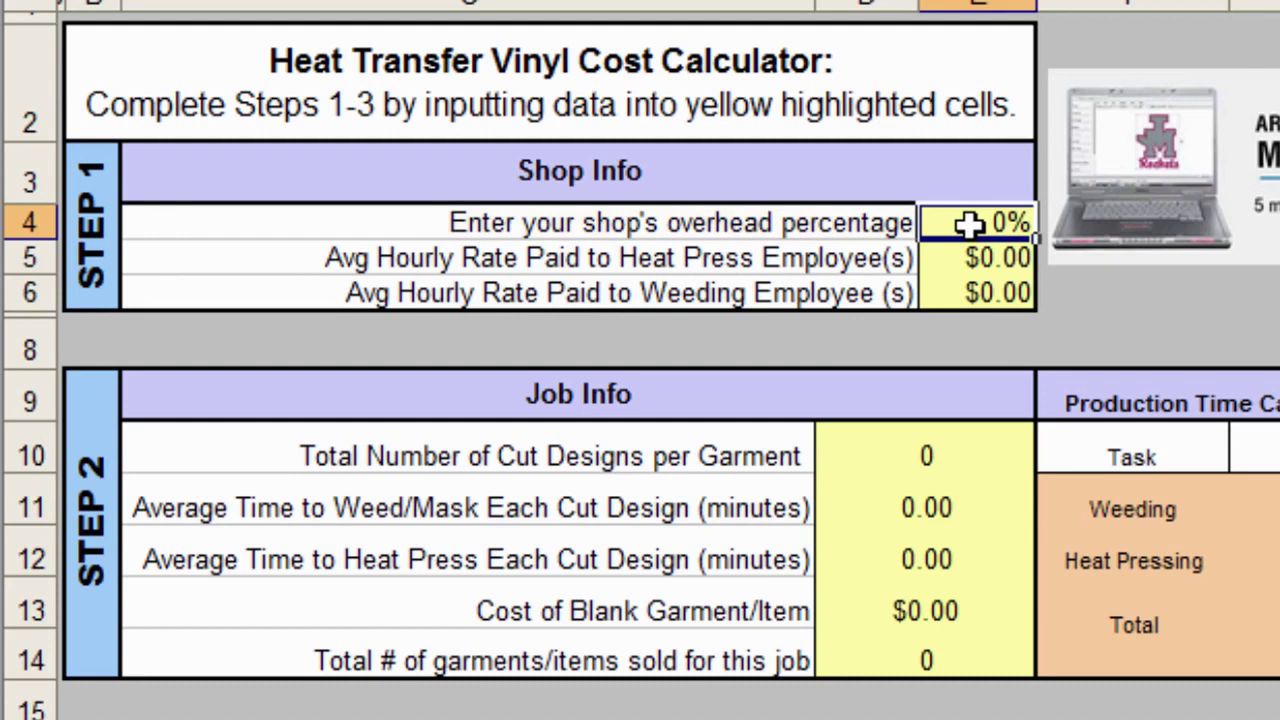
{"action": "type", "text": "15"}
{"action": "key", "text": "Return"}
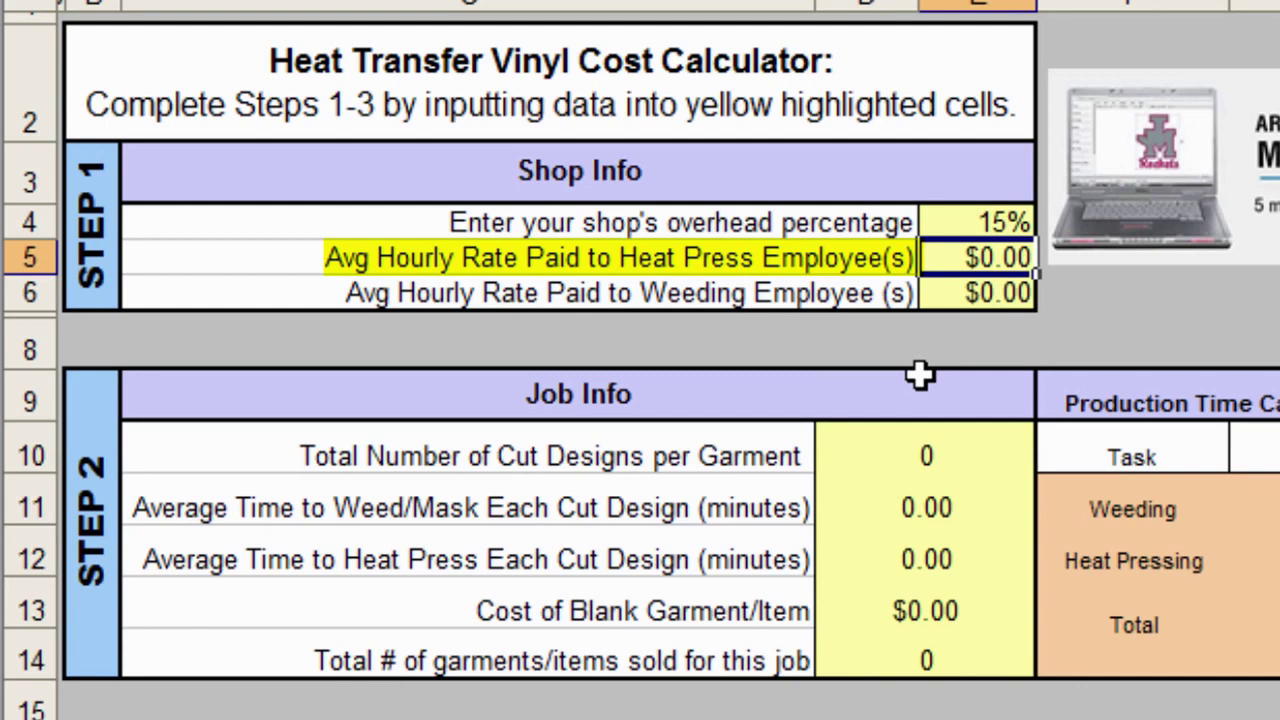
{"action": "type", "text": "10.5"}
{"action": "key", "text": "Return"}
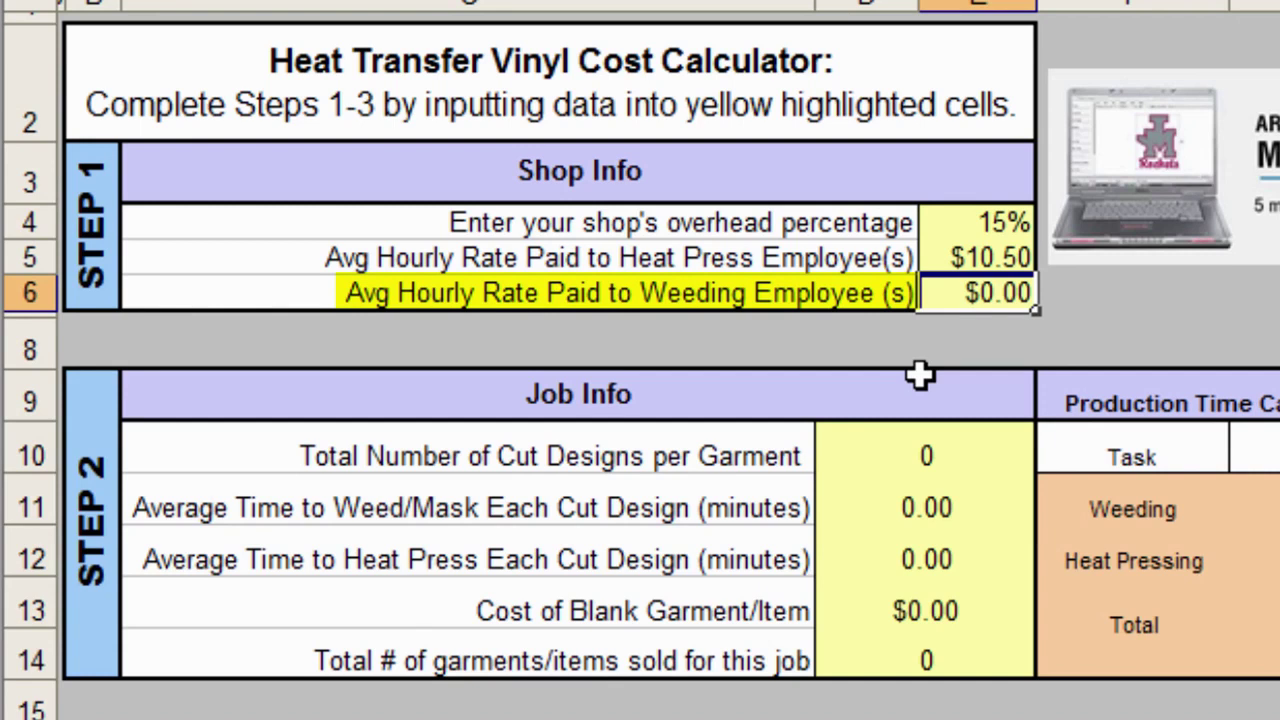
{"action": "type", "text": "1"}
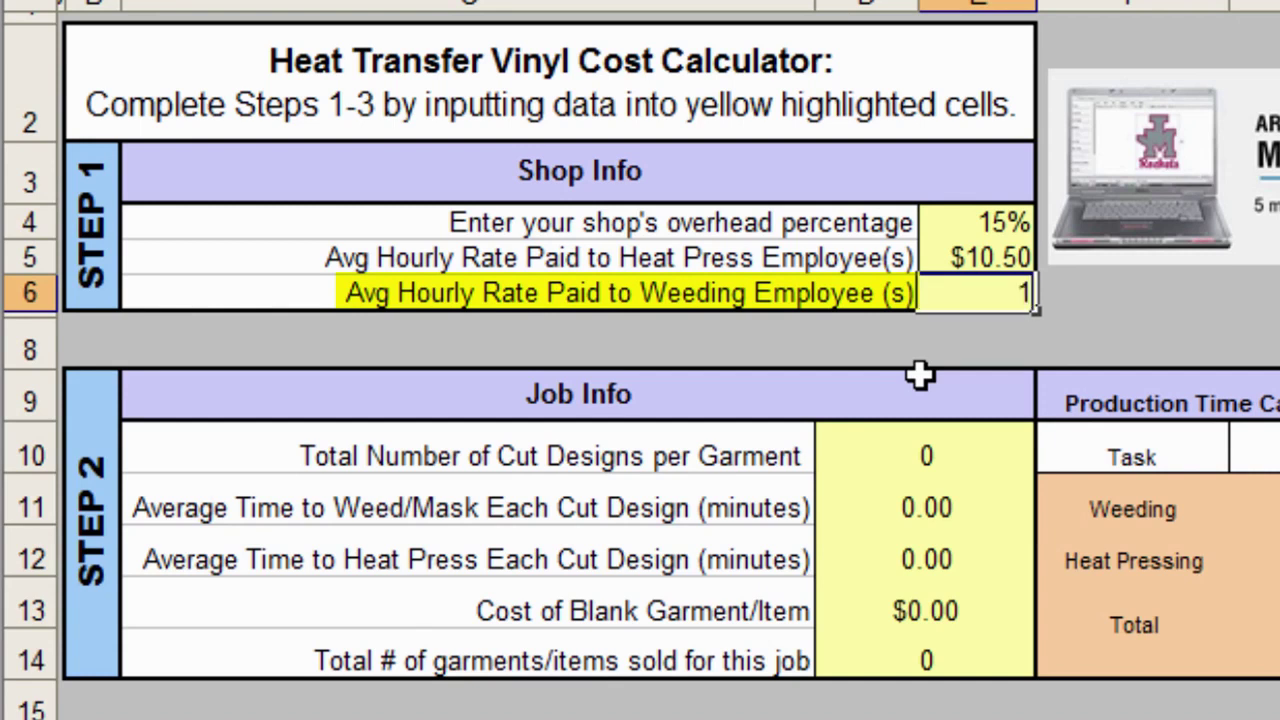
{"action": "type", "text": "0.5"}
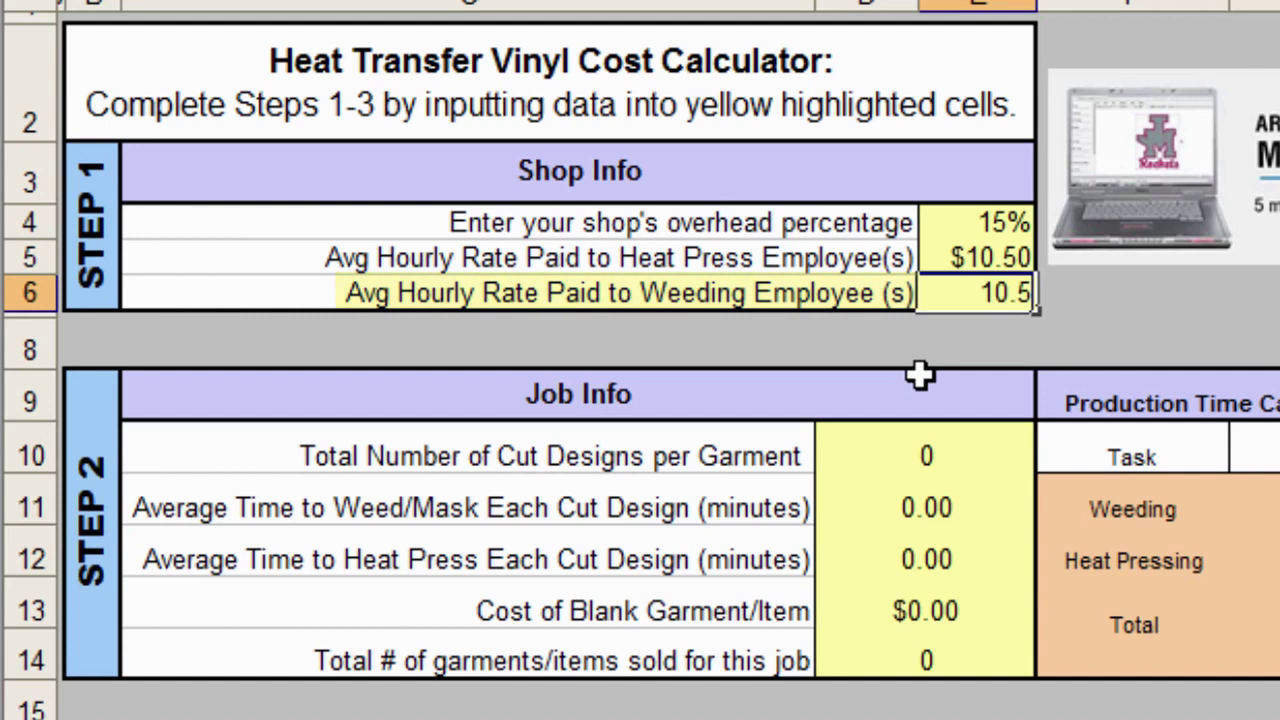
{"action": "key", "text": "Return"}
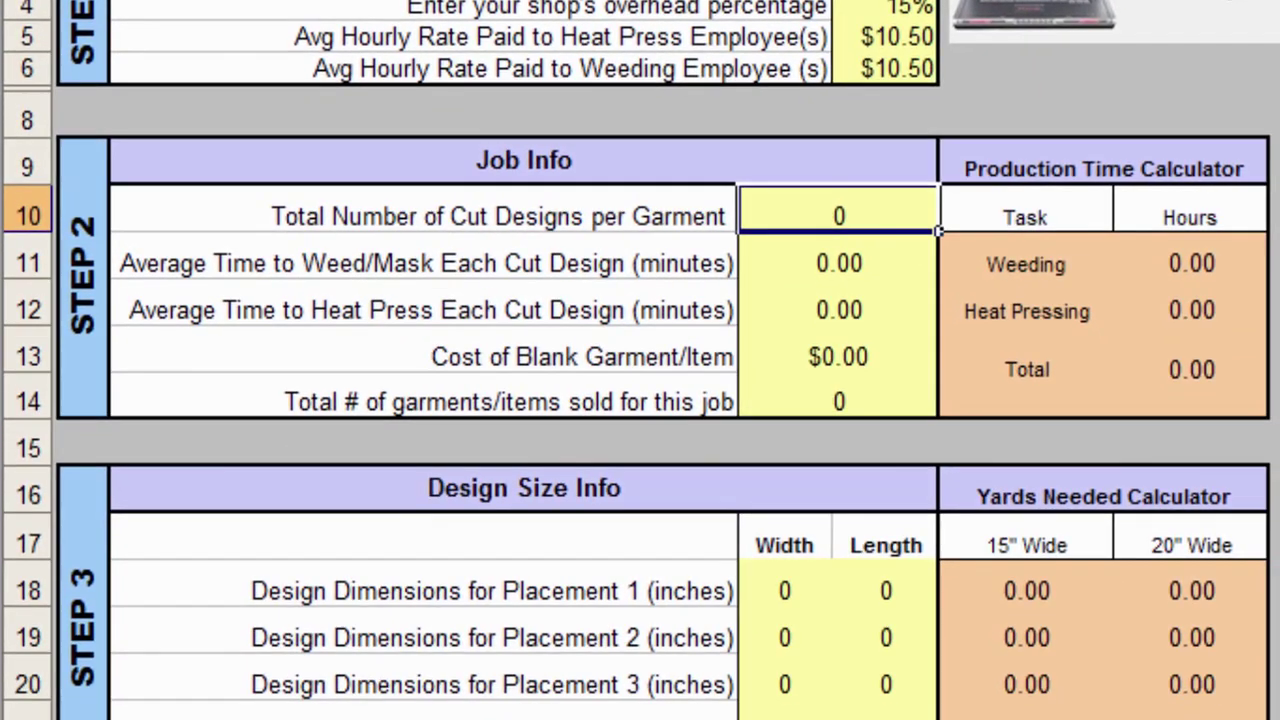
- Enter a $3.49 blank garment cost in D13 and 50 items sold in D14
{"action": "type", "text": "3.49"}
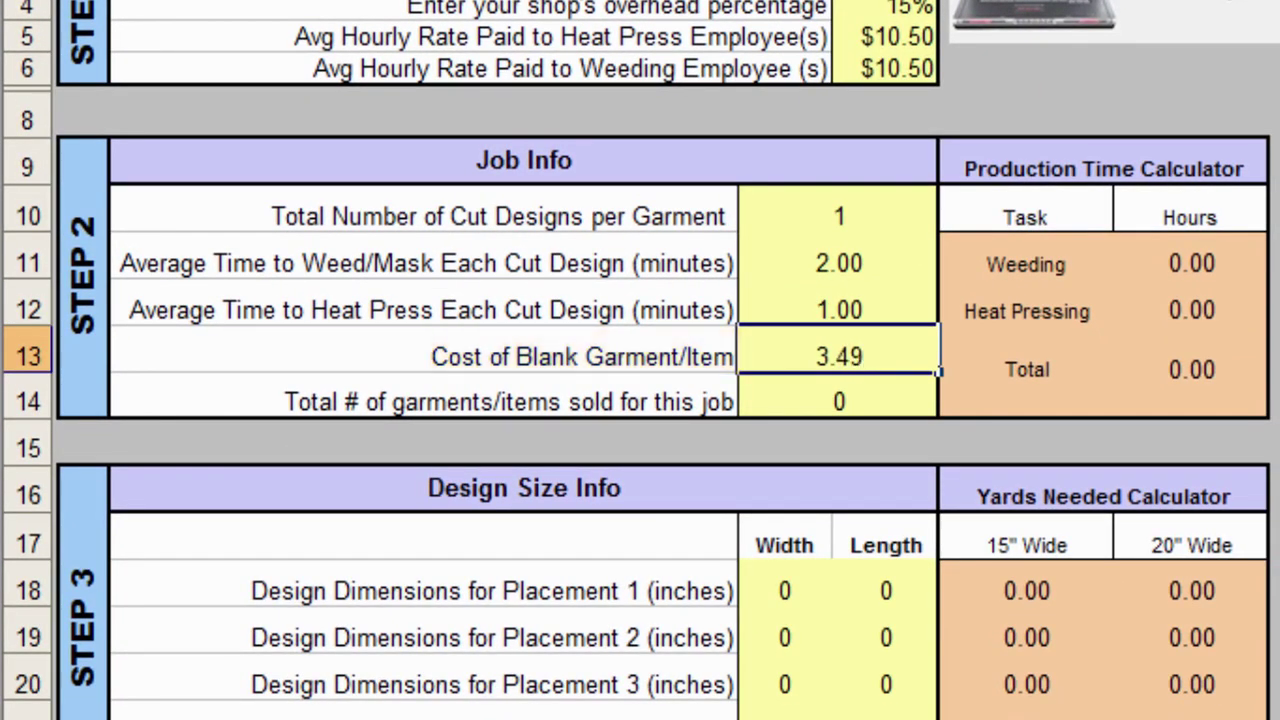
{"action": "key", "text": "Return"}
{"action": "type", "text": "50"}
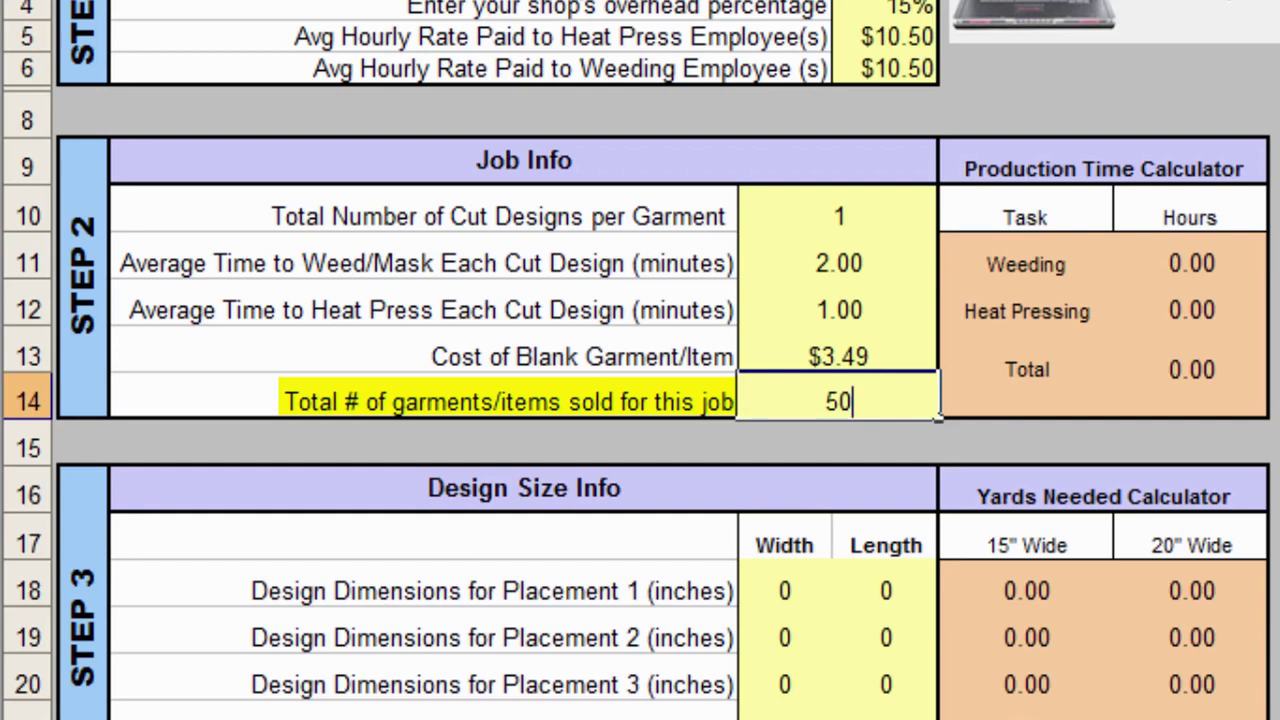
{"action": "left_click", "coordinate": [885, 591]}
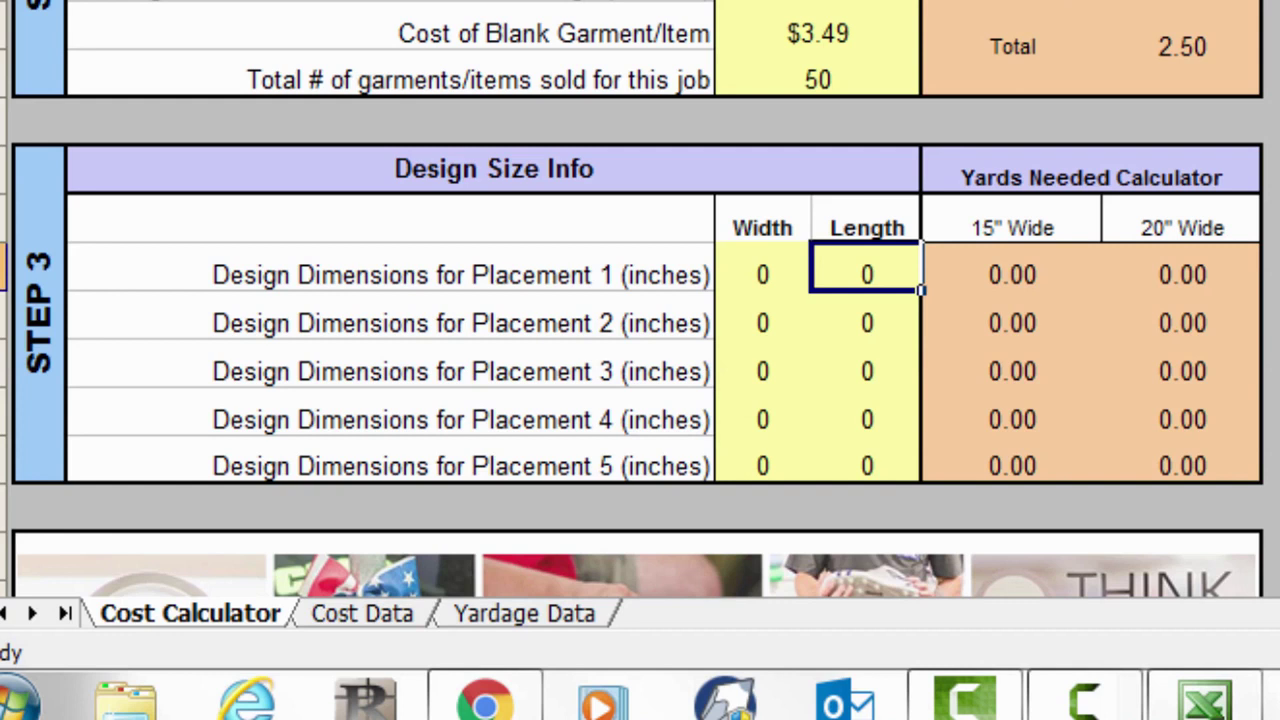
- Enter Placement 1 width 8 and length 10 inches, giving 12.50 yards at 15" and 20"
{"action": "left_click", "coordinate": [762, 274]}
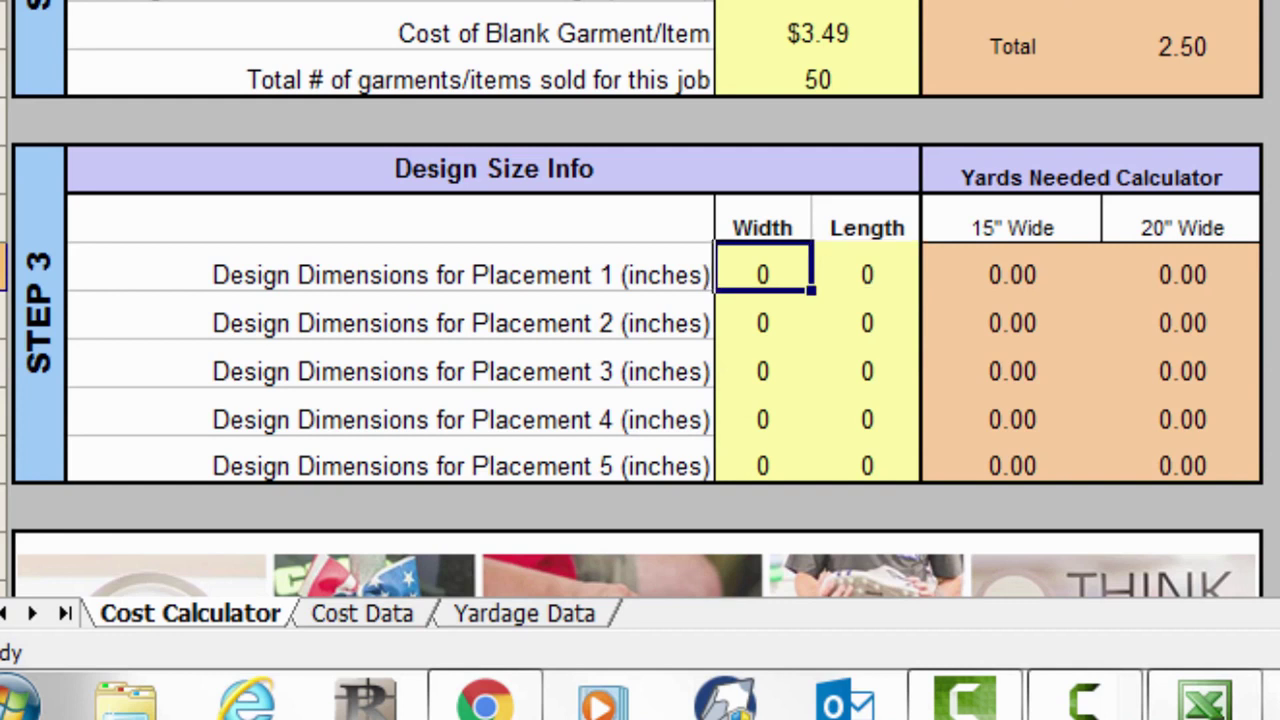
{"action": "type", "text": "8"}
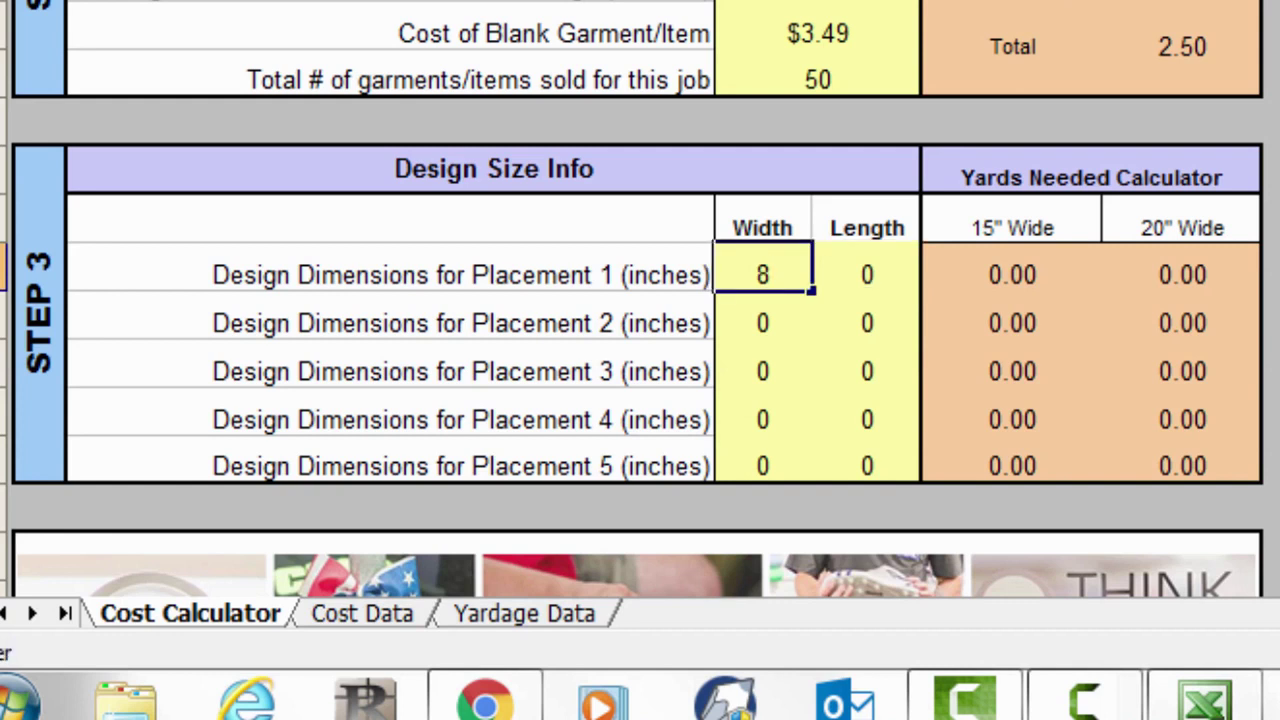
{"action": "left_click", "coordinate": [866, 274]}
{"action": "type", "text": "10"}
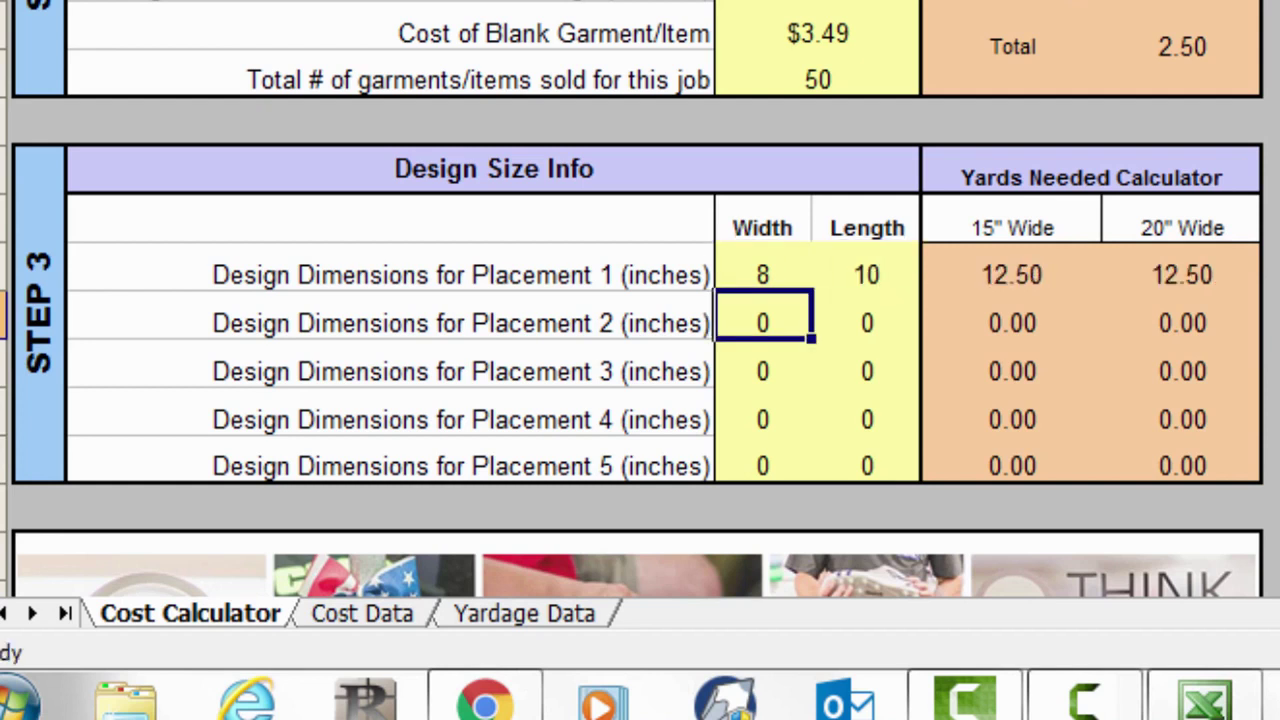